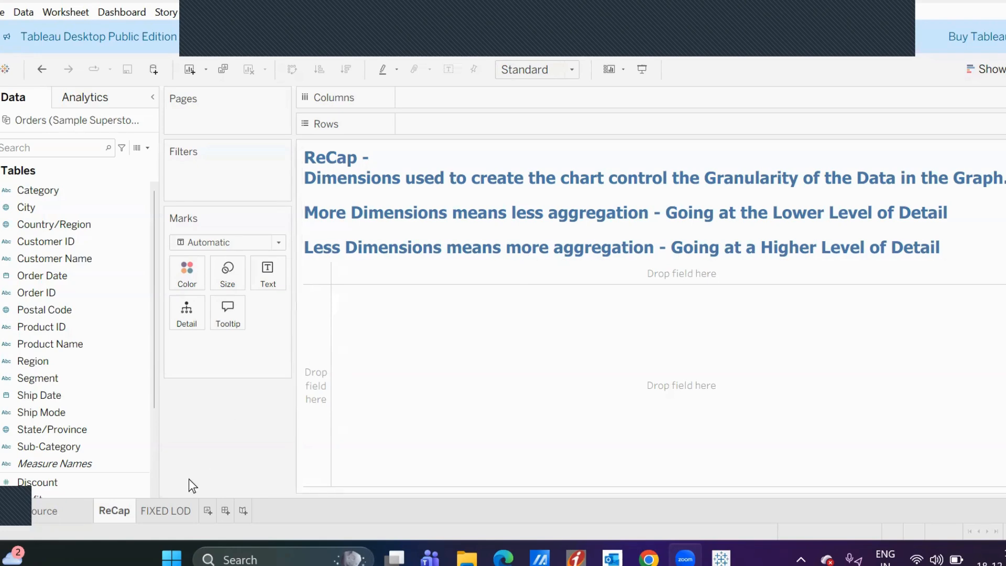
On the FIXED LOD worksheet, correct the misspelled word in the title to "certain".
left_click(173, 510)
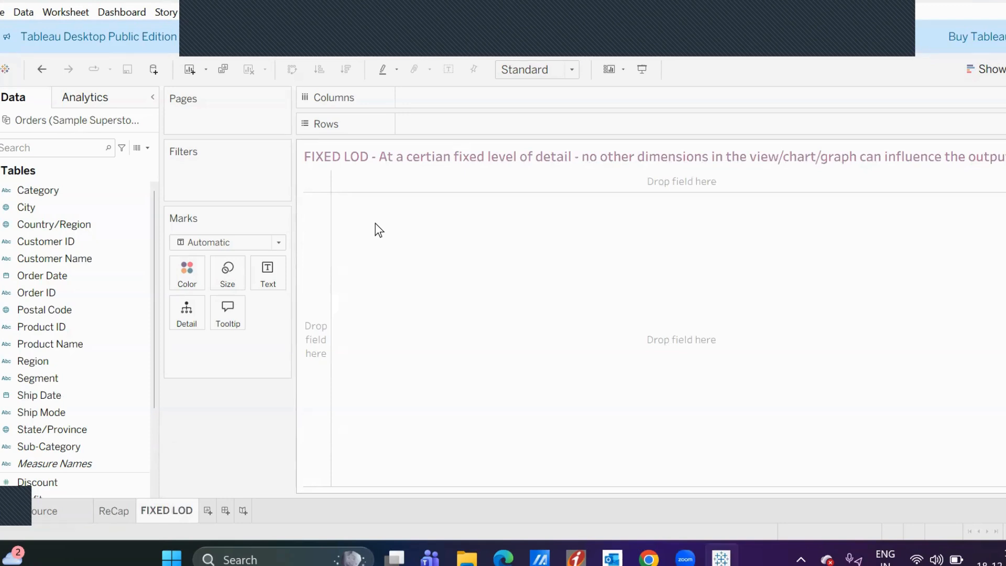
left_click(531, 159)
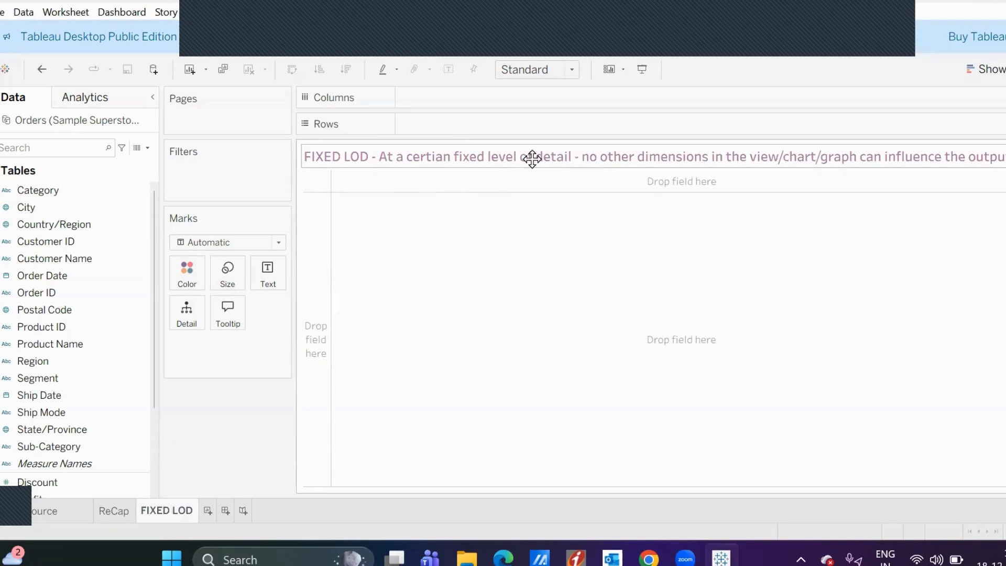
double_click(531, 159)
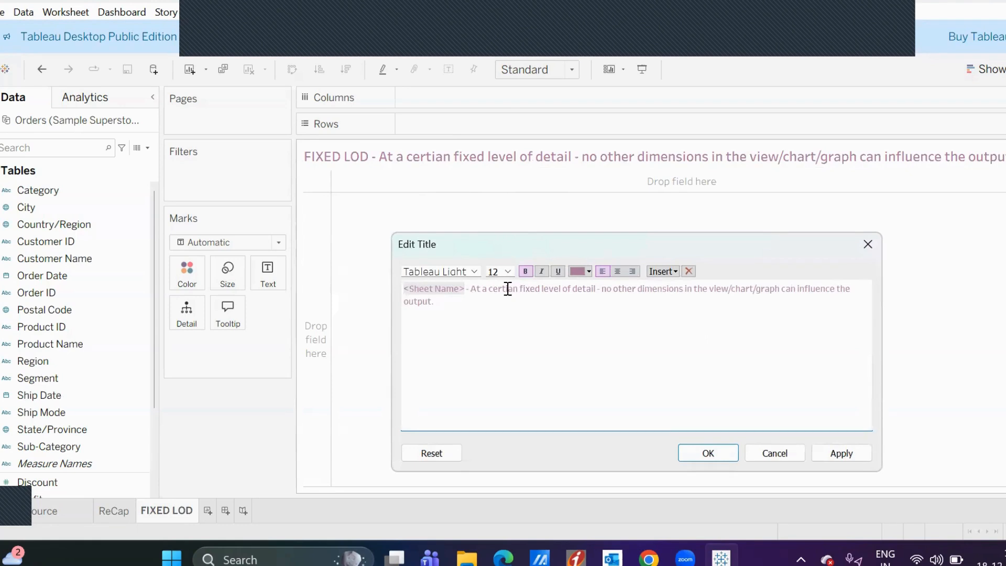
key("BackSpace")
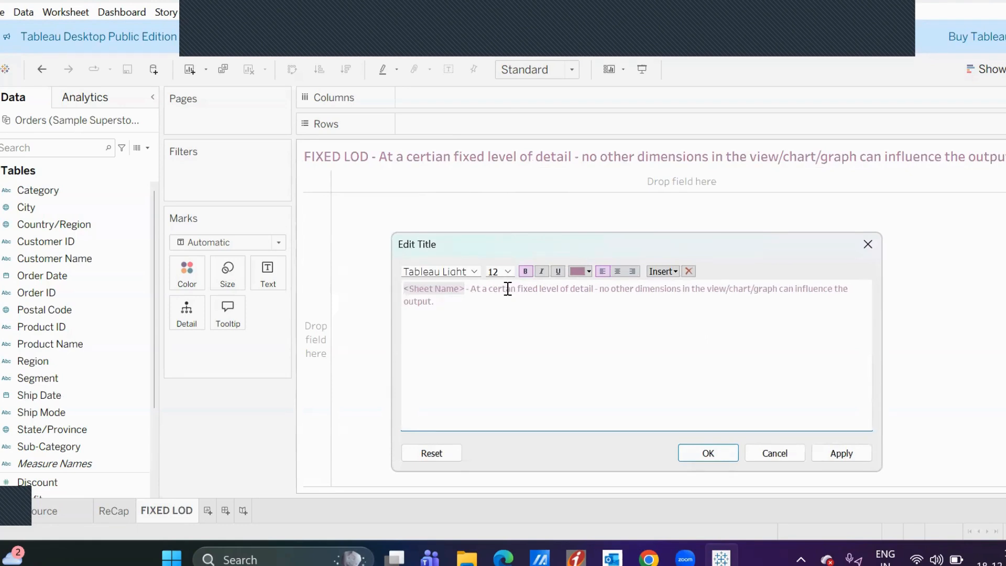
key("Right")
type("i")
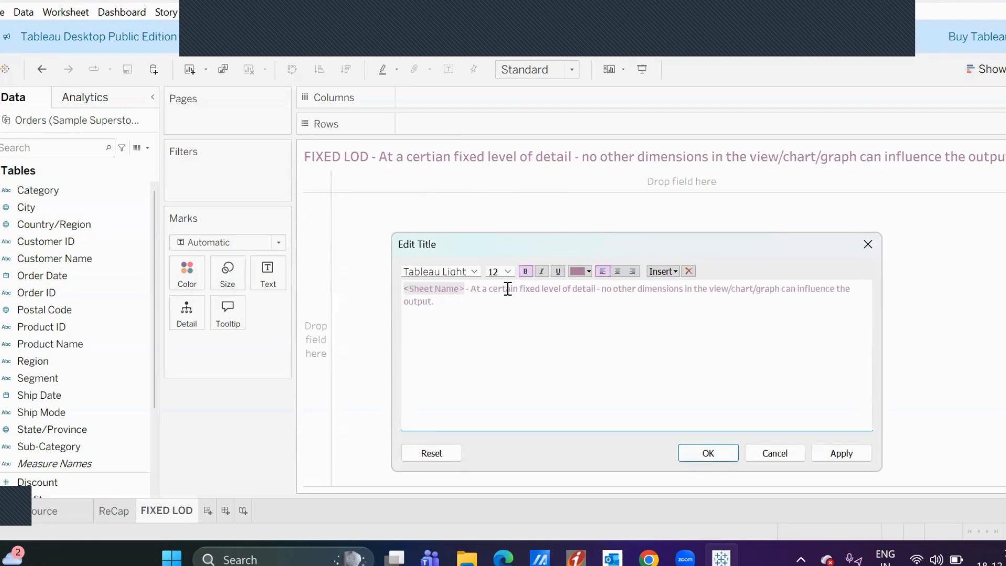
left_click(715, 446)
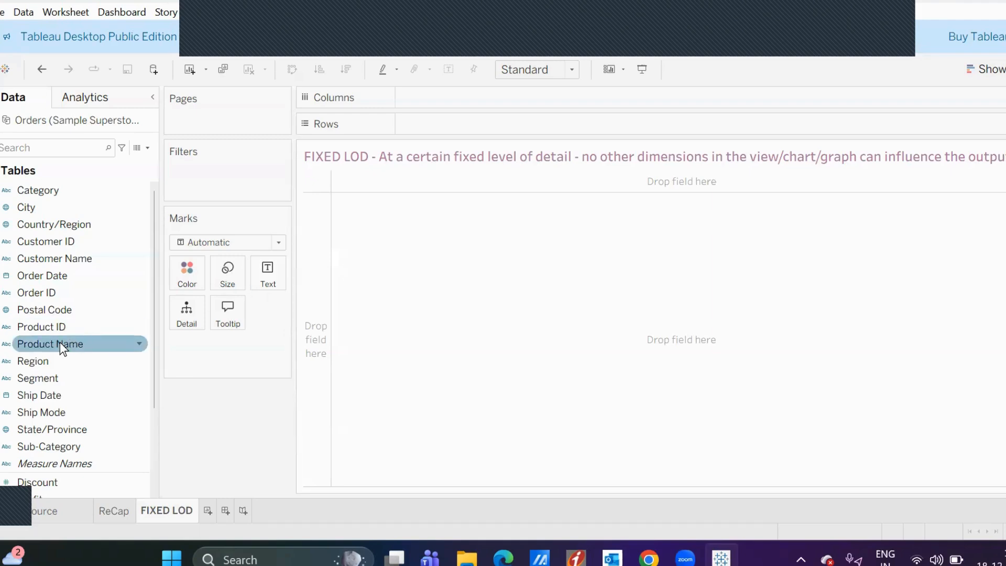
Display the Sales measure as text in the view and inspect the Sales column in the underlying Orders data.
scroll(60, 341, "down", 3)
left_click_drag(39, 413, 263, 275)
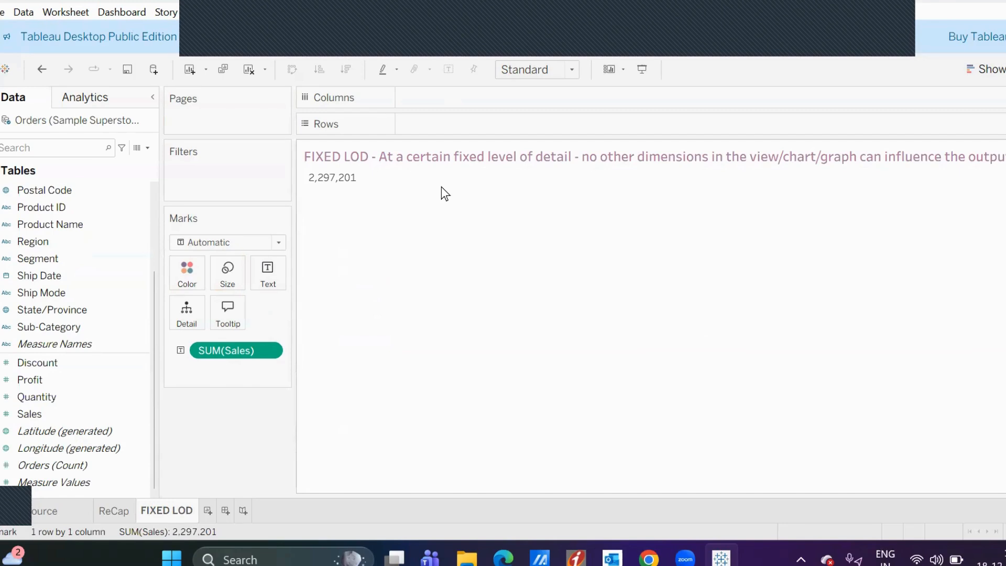
left_click(139, 149)
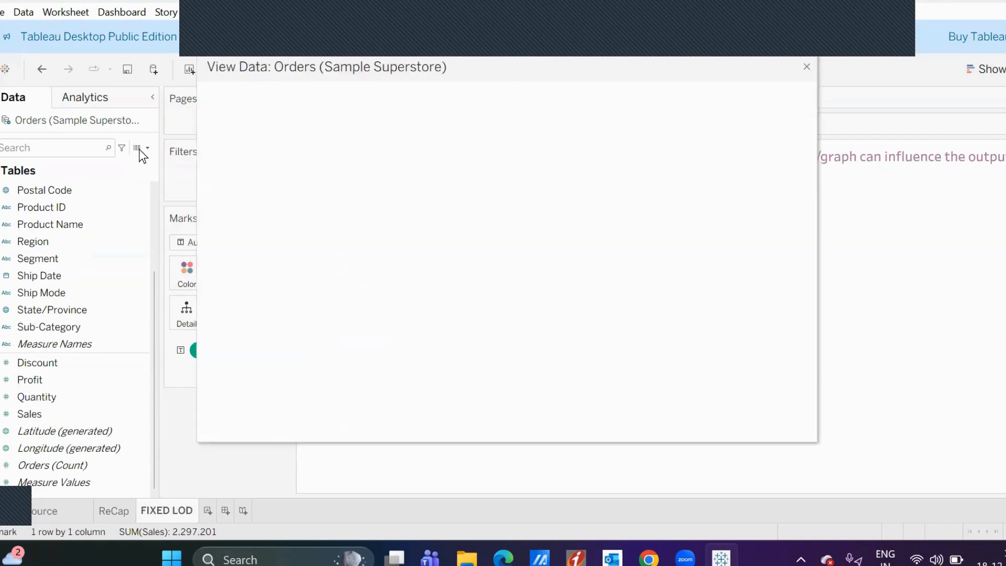
scroll(615, 243, "right", 10)
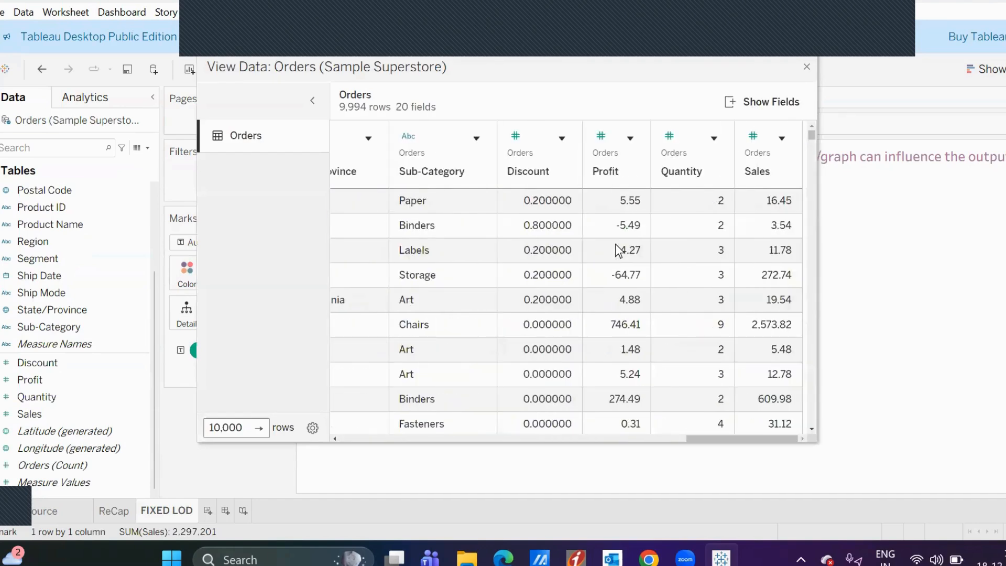
left_click(768, 152)
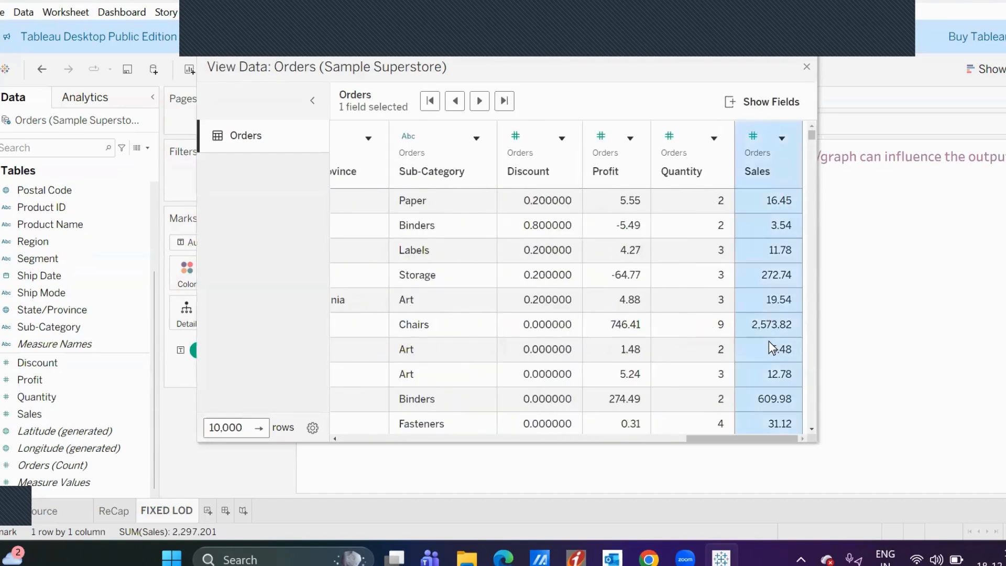
left_click(807, 68)
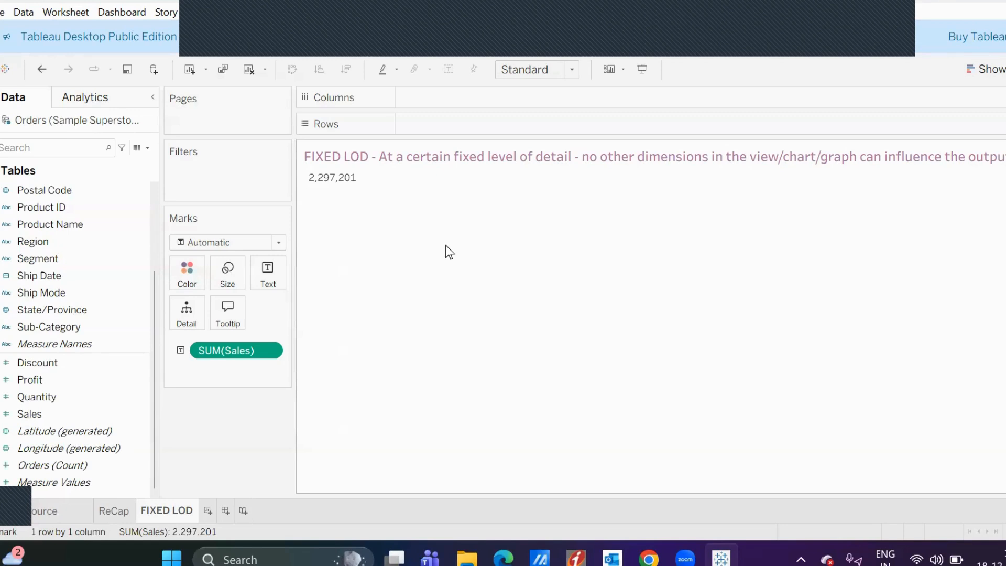
Break the sales total down by Region on rows.
left_click_drag(49, 242, 440, 127)
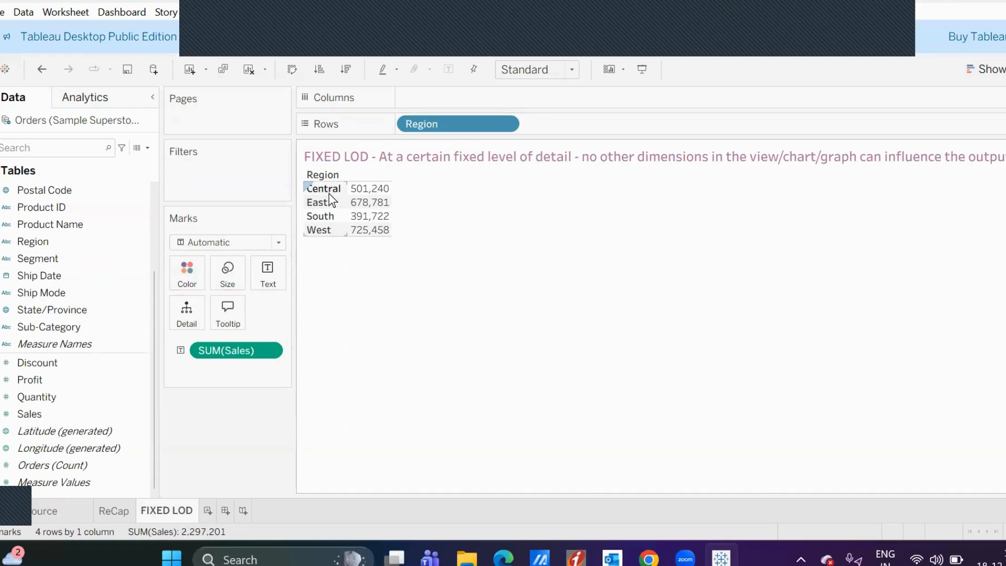
mouse_move(368, 194)
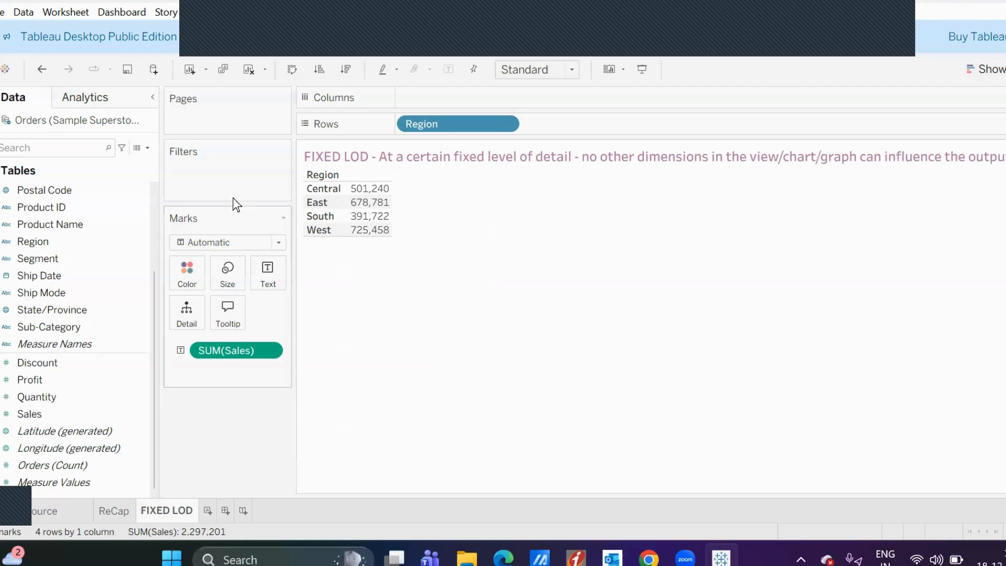
Create a calculated field named "Regional Sales".
left_click(148, 149)
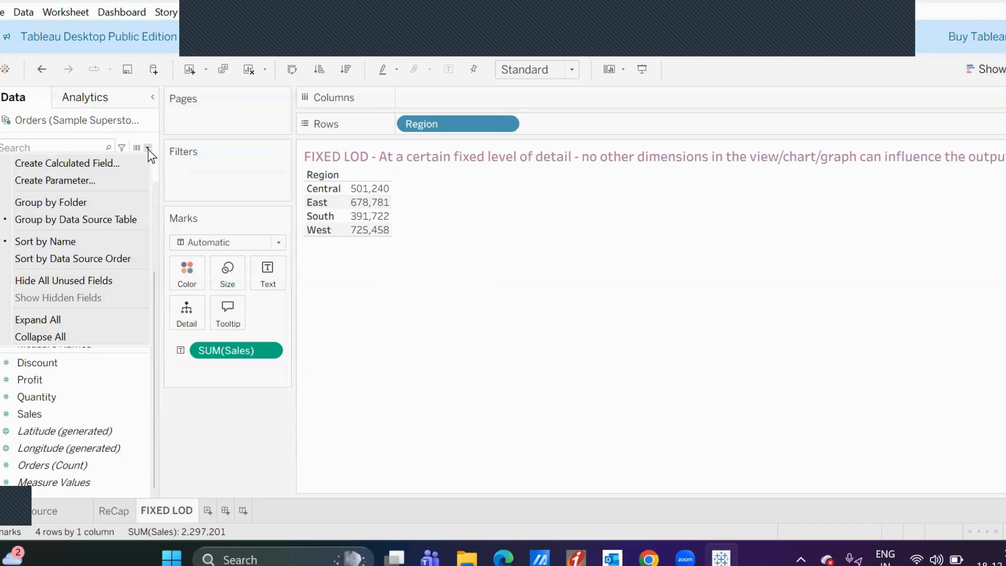
left_click(125, 164)
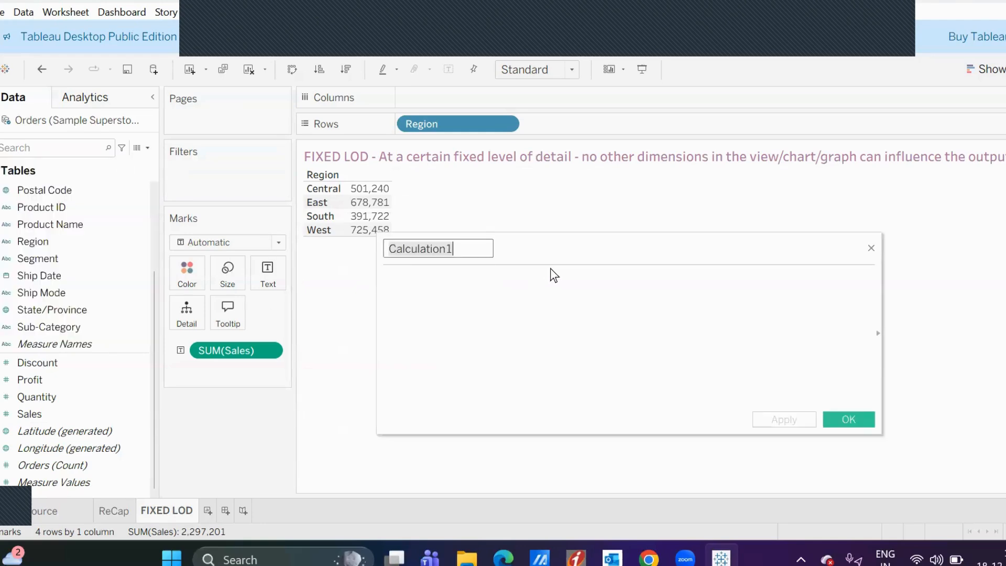
type("Regional Sales")
key("Tab")
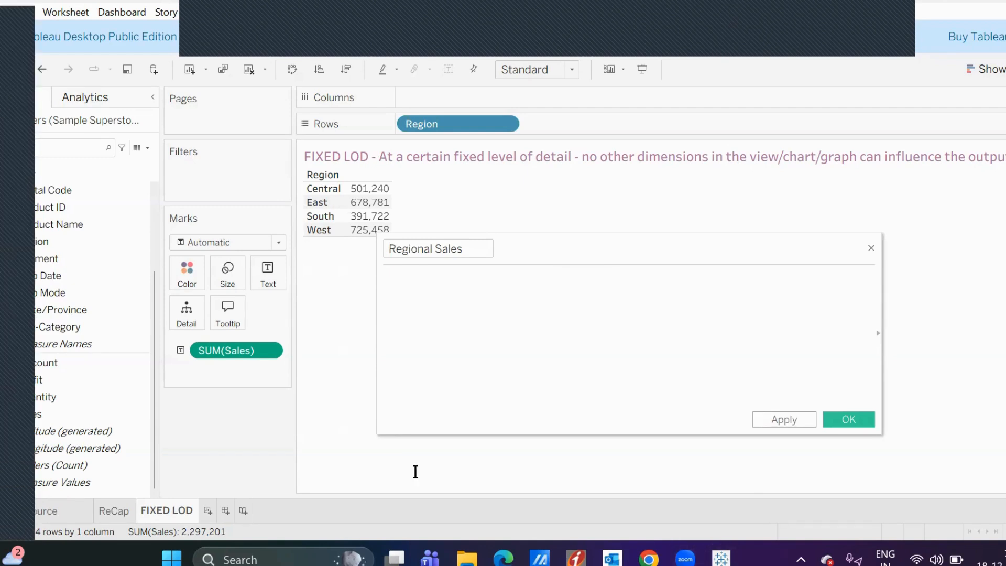
Add a text annotation below the calculation editor with the start of the LOD syntax, "{Keyword [Dimensions] : }".
left_click(394, 478)
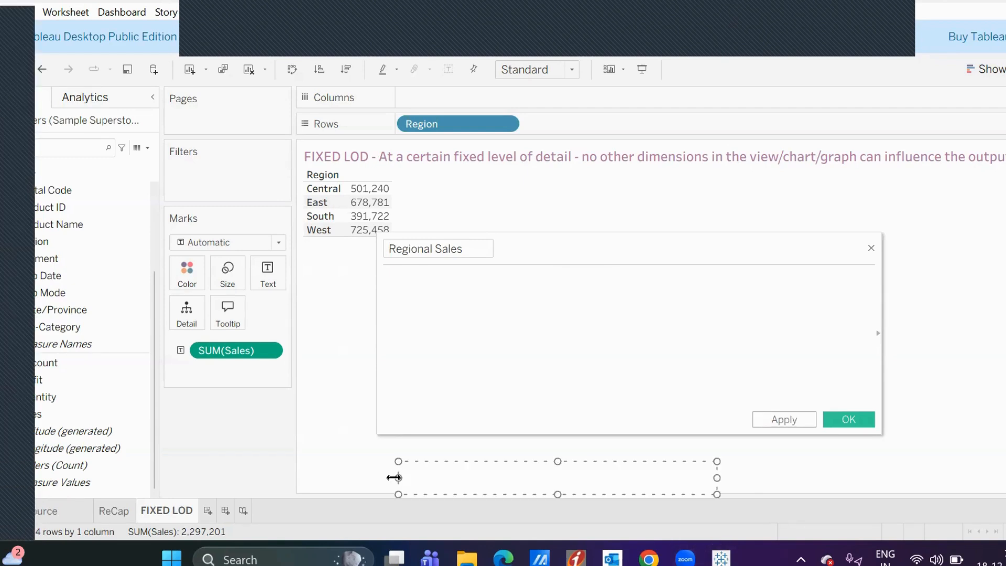
type("{}")
key("Left")
type("Keyword")
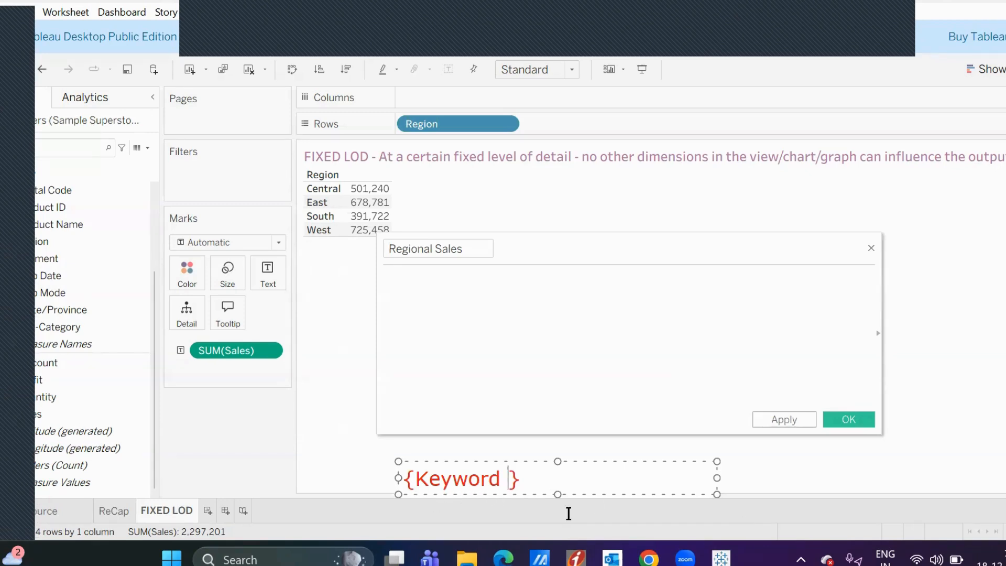
type("[Diemnsio")
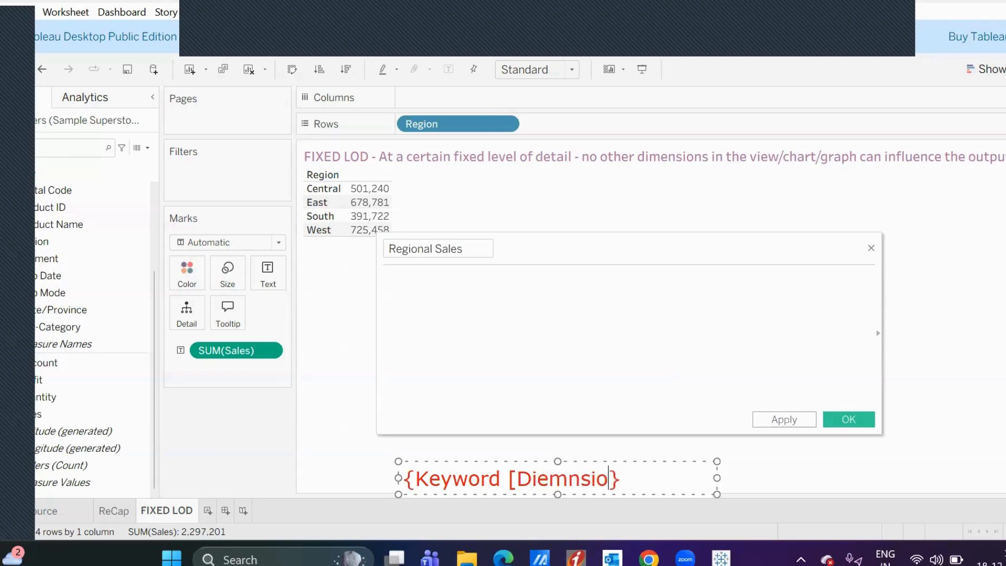
key("BackSpace")
key("BackSpace")
key("BackSpace")
key("BackSpace")
key("BackSpace")
key("BackSpace")
type("mension")
key("BackSpace")
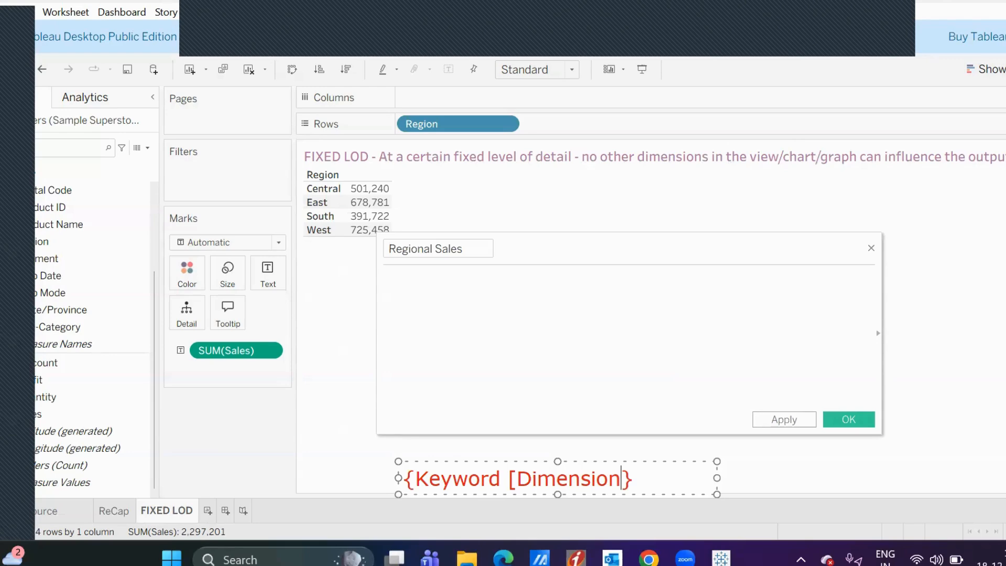
type("s] :")
left_click_drag(640, 478, 654, 478)
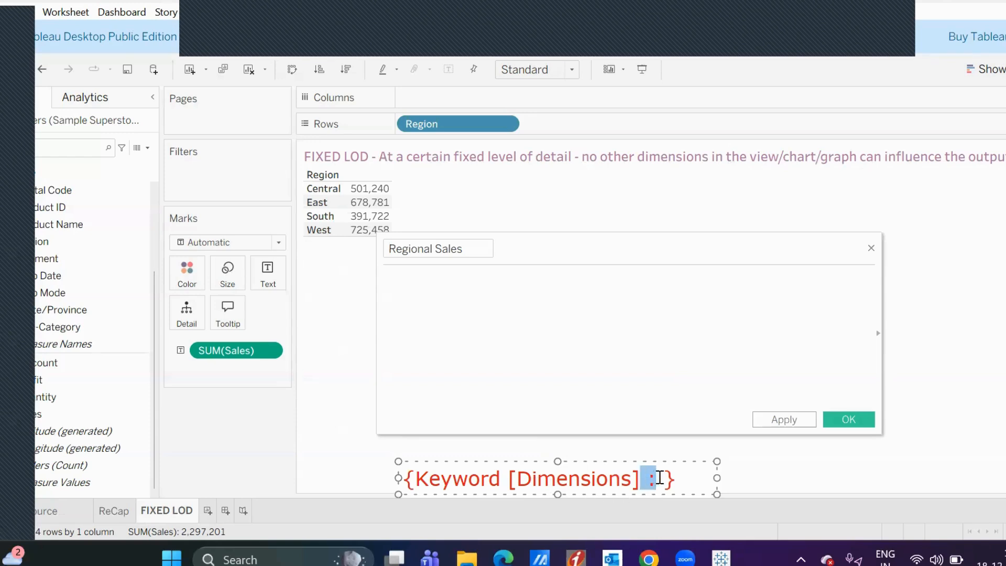
left_click(662, 479)
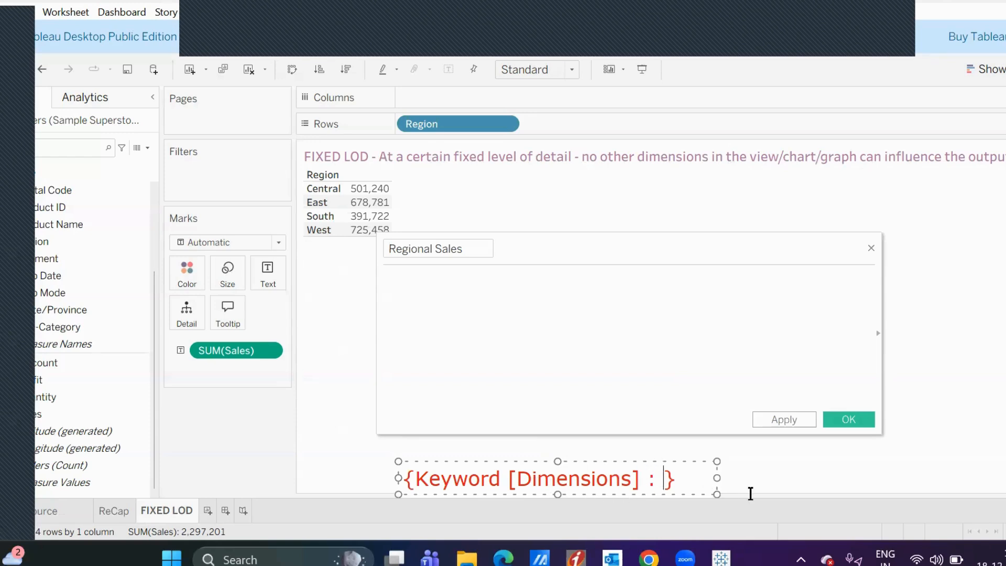
Complete the syntax annotation with the aggregation part so it reads "{Keyword [Dimensions] : Aggregation([Expression/Fieldname])}".
type("Aggregation")
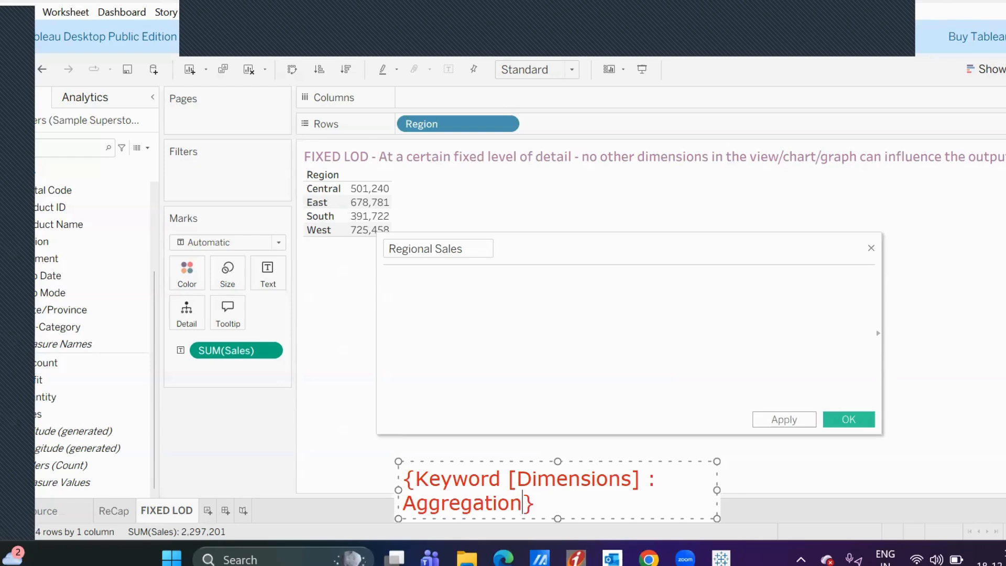
type("()")
key("Left")
type("[Expressio")
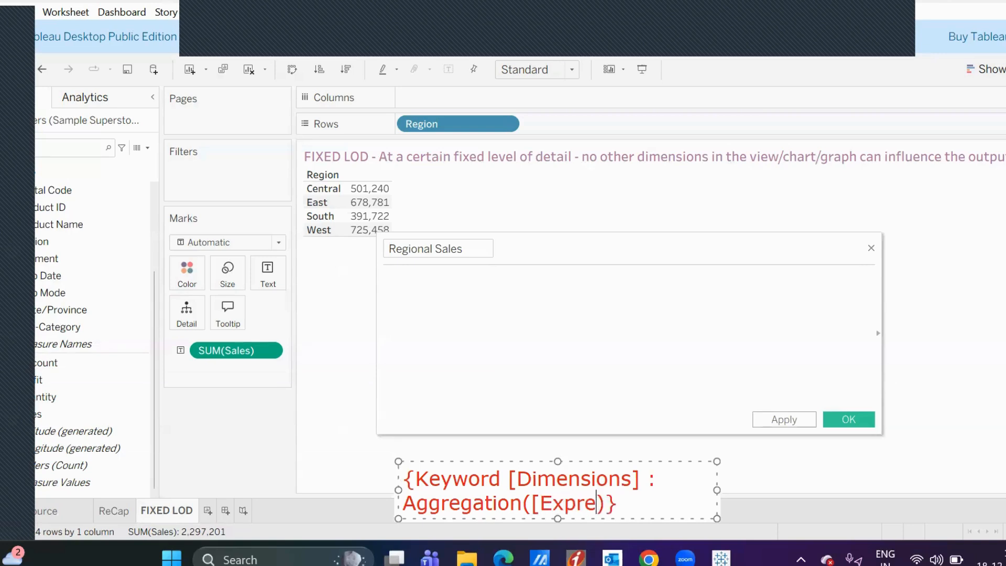
type("n")
type("/Field")
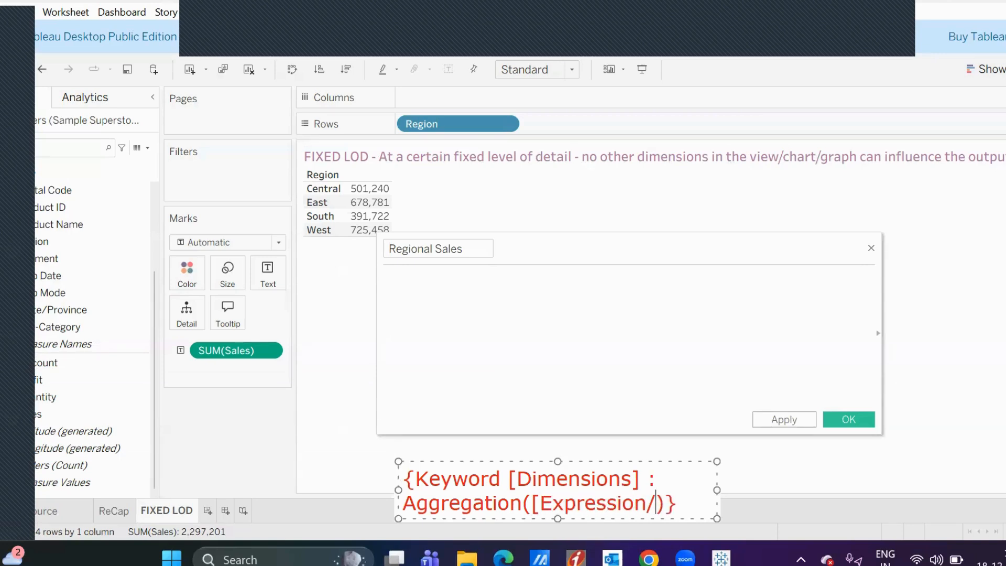
type(" name")
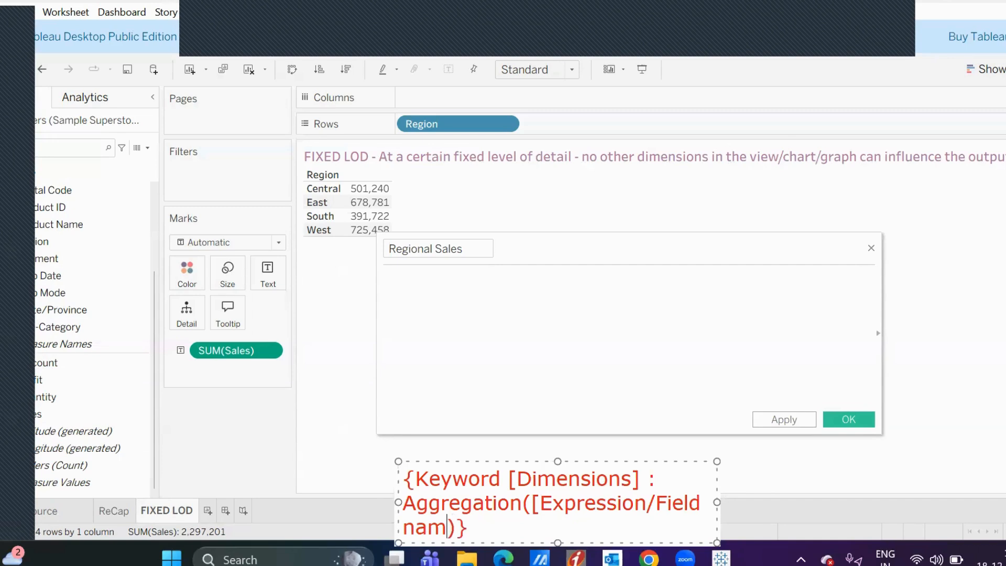
type("]")
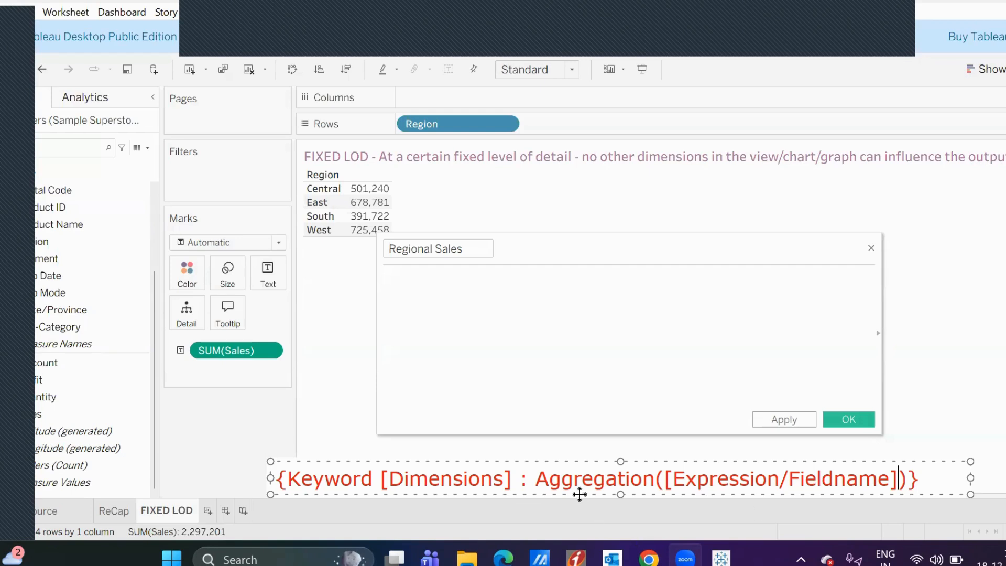
left_click(473, 315)
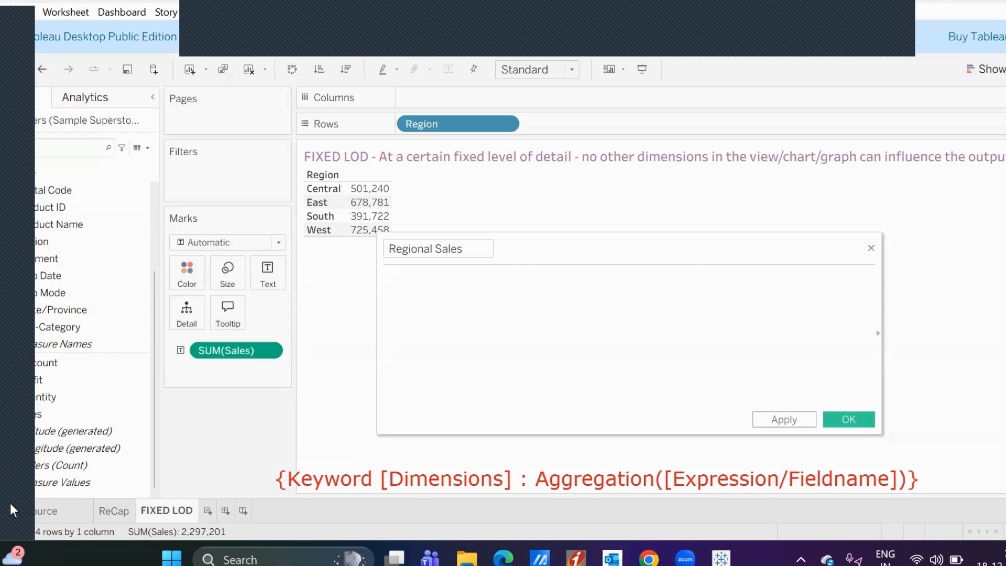
Start the Regional Sales formula with an opening brace and the FIXED keyword.
left_click(431, 284)
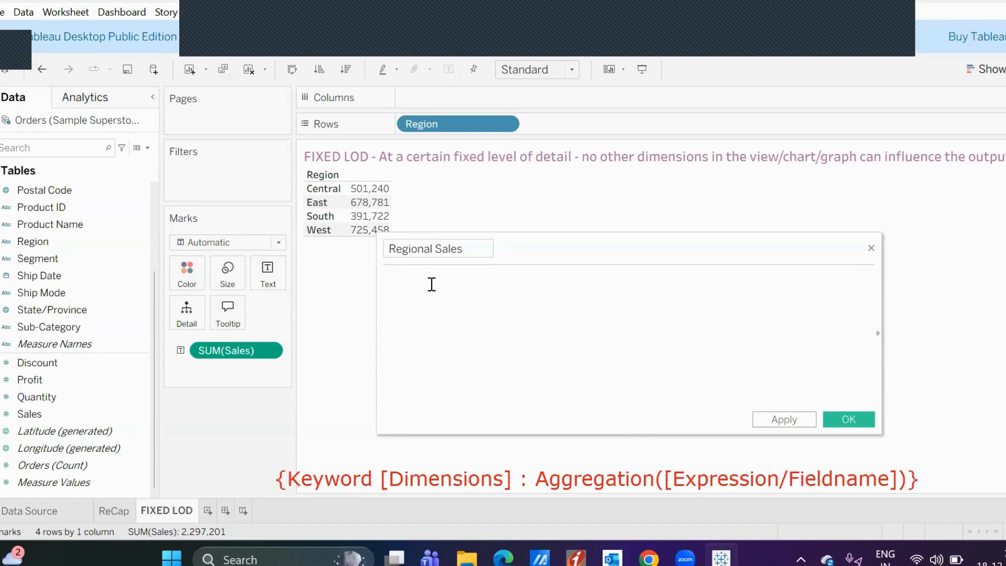
type("fix")
key("Return")
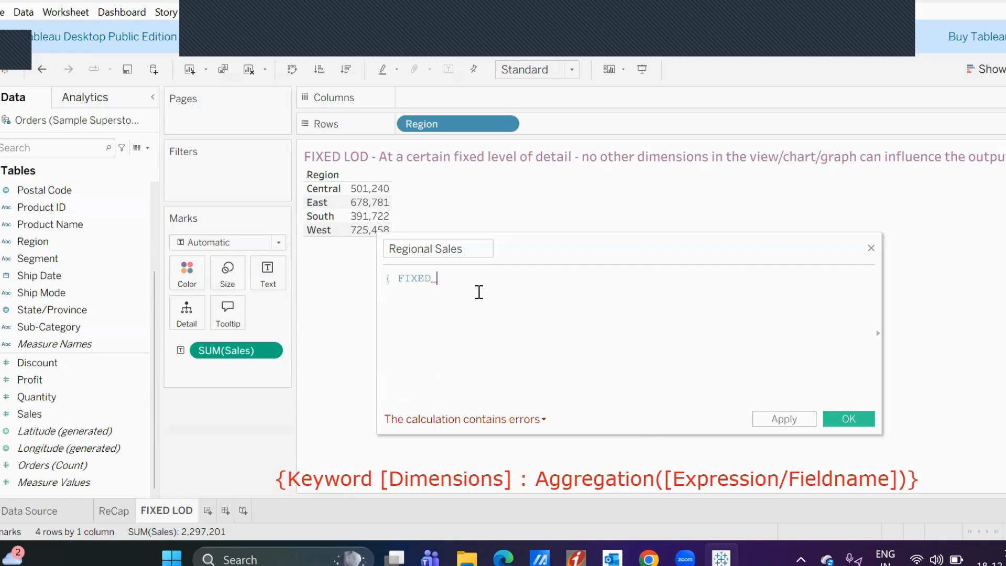
type("er")
key("BackSpace")
key("BackSpace")
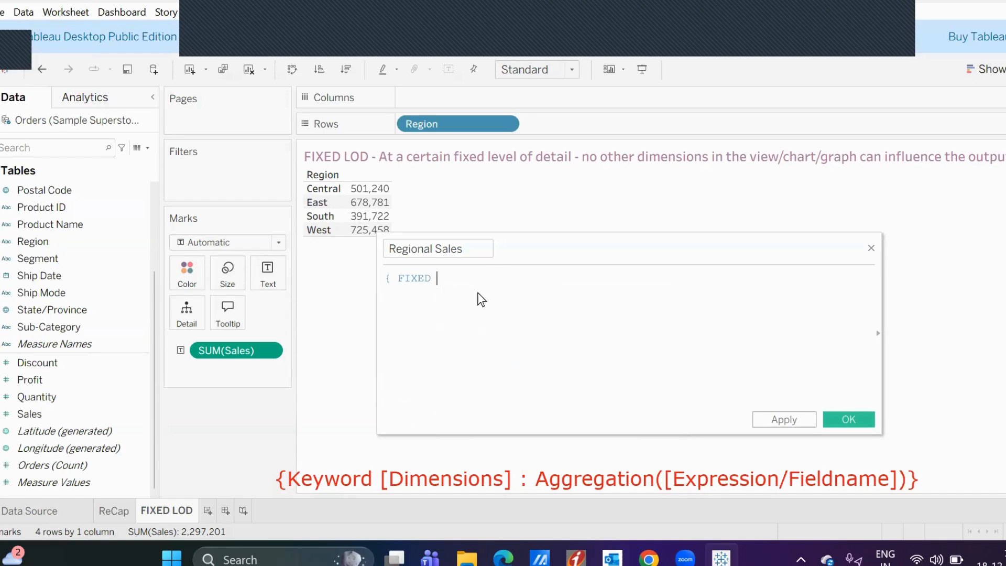
Add the Region field as the dimension after the FIXED keyword in the Regional Sales formula.
type("re")
key("Down")
key("Down")
key("Down")
key("Down")
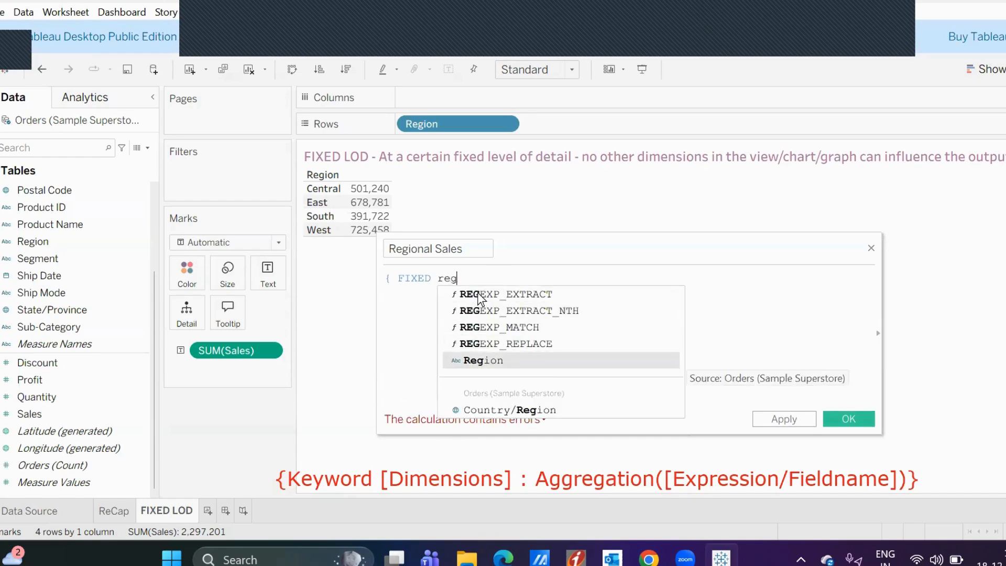
key("Return")
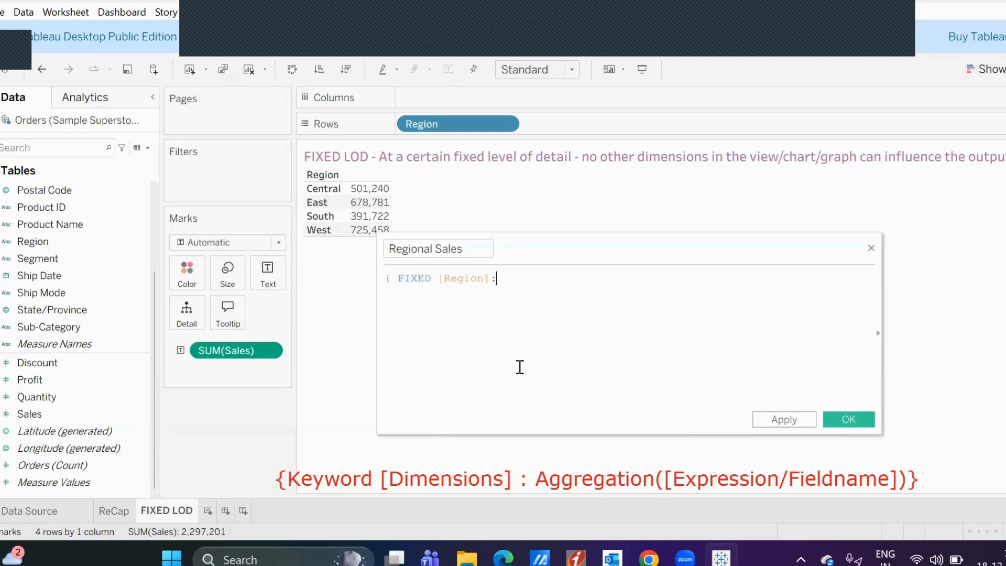
Complete the formula with a colon, SUM([Sales]) and a closing brace so it reads { FIXED [Region]: SUM([Sales]) }.
type(": sum")
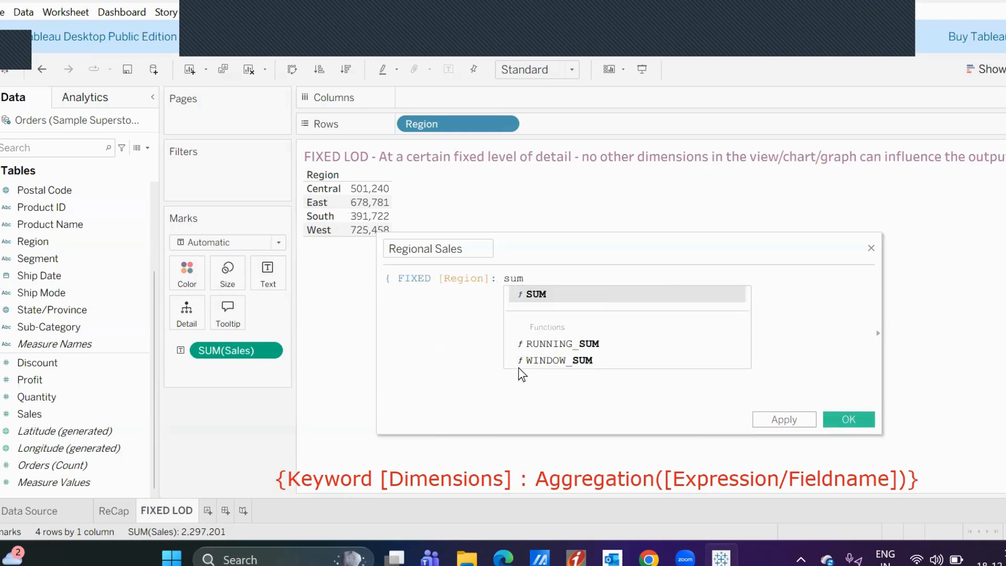
key("Return")
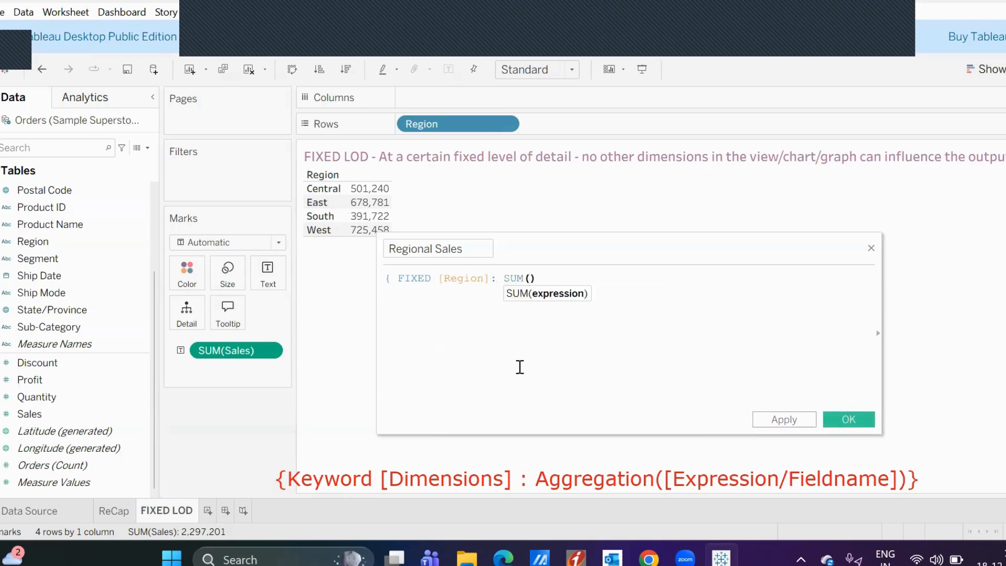
type("sal")
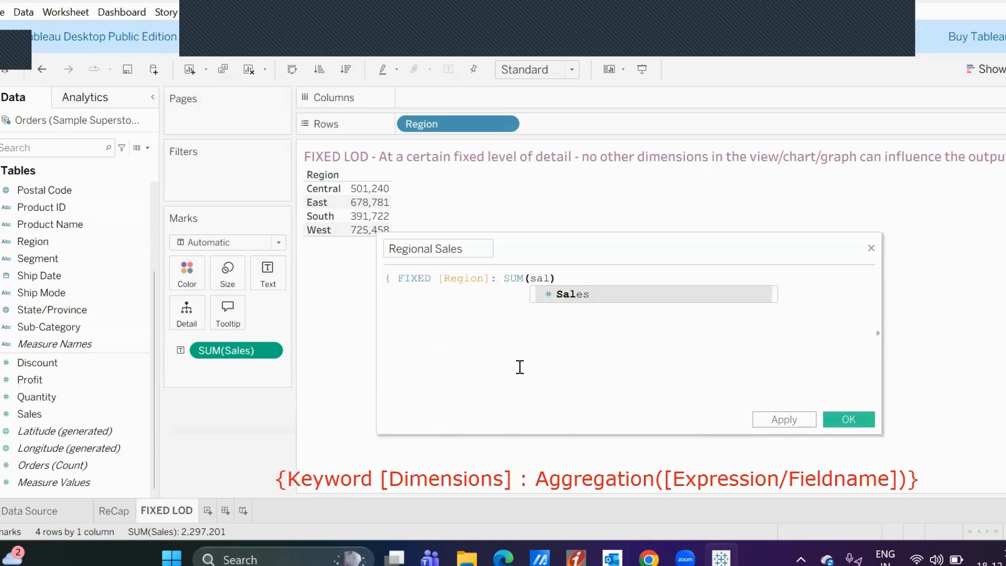
key("Return")
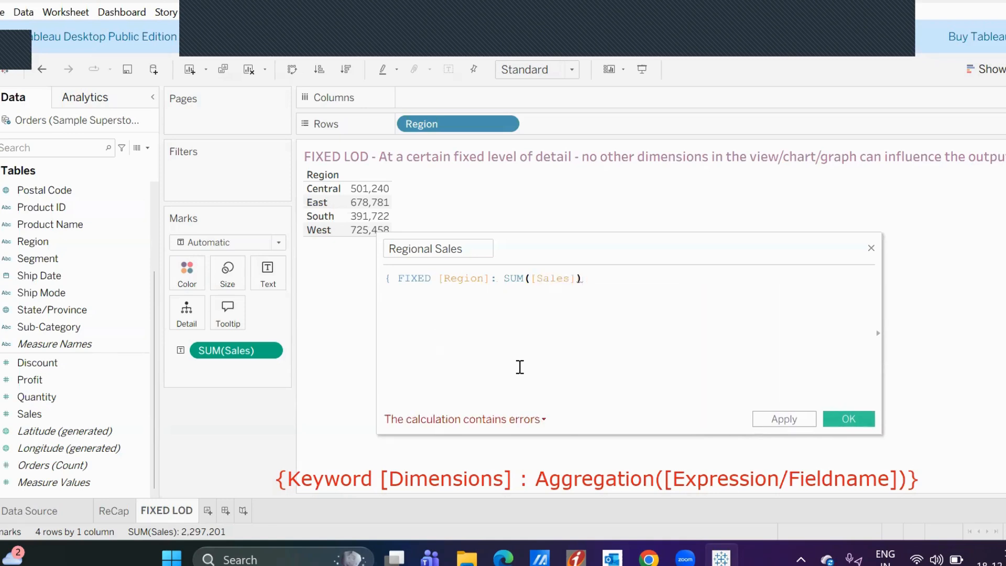
type("}")
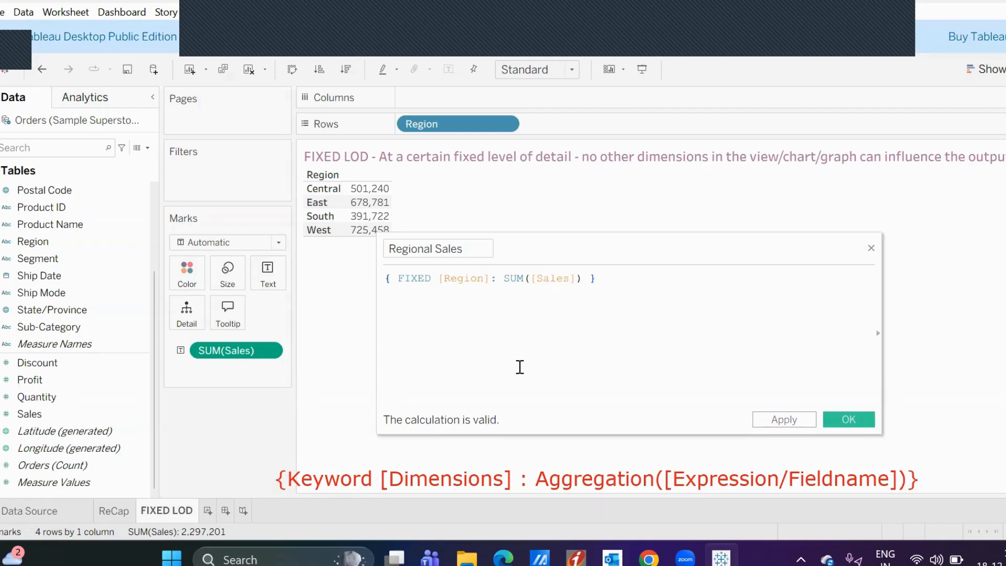
Highlight the finished formula and the Regional Sales name, and save the calculated field.
left_click_drag(404, 278, 362, 270)
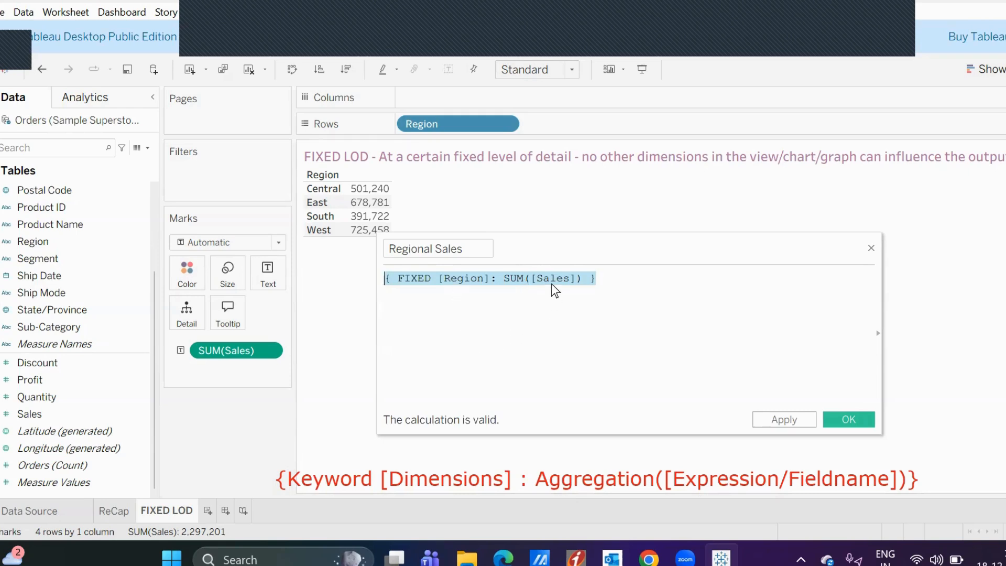
left_click_drag(474, 249, 375, 254)
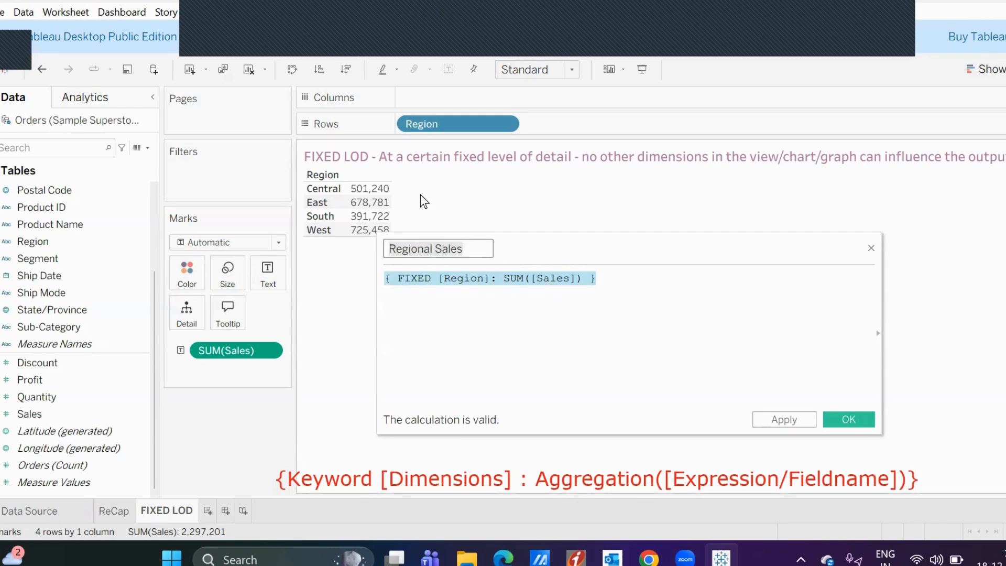
left_click_drag(471, 251, 378, 245)
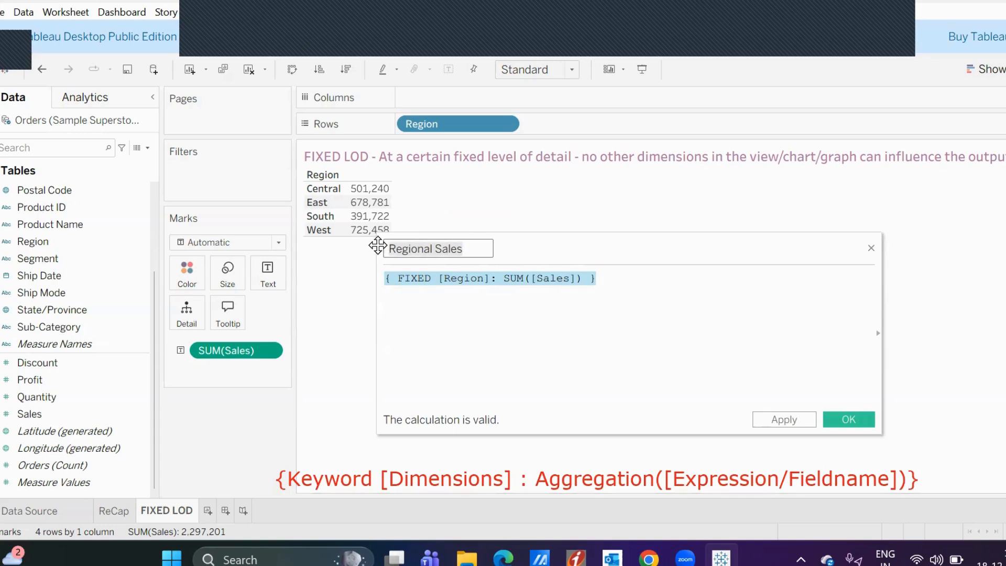
left_click_drag(471, 247, 390, 247)
left_click(846, 419)
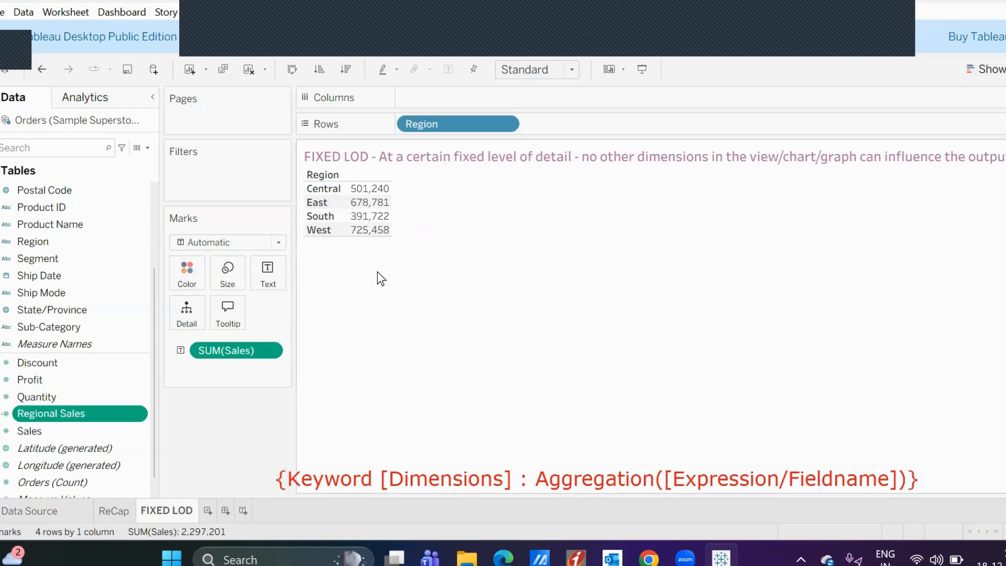
View the underlying Orders data across to the Sales column and close the data view.
left_click(138, 148)
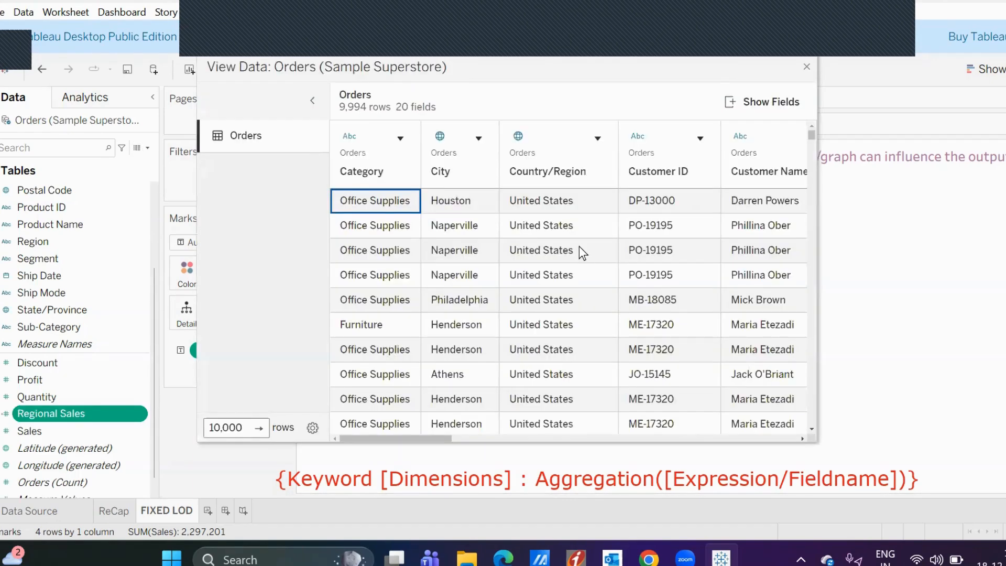
scroll(580, 249, "right", 10)
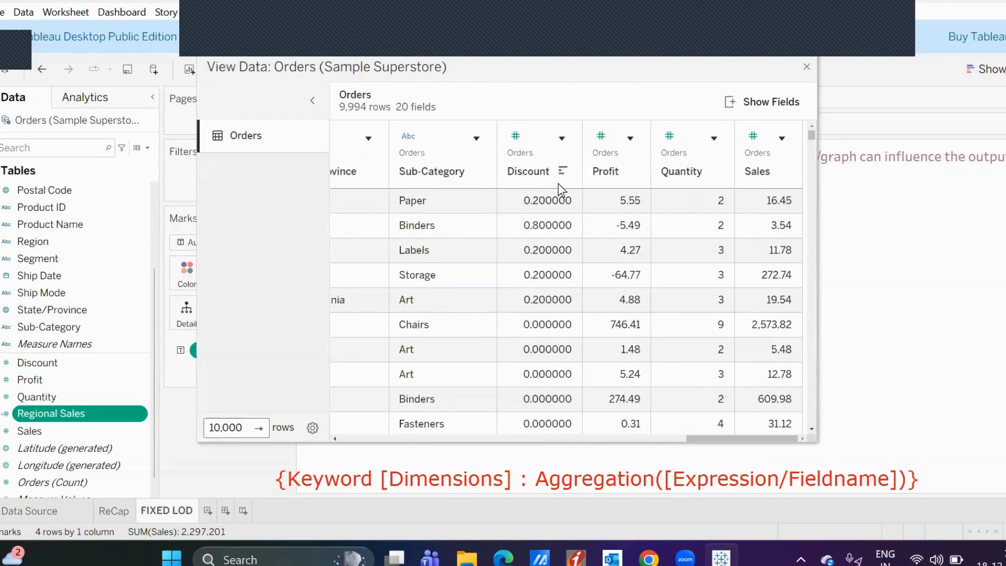
left_click(806, 67)
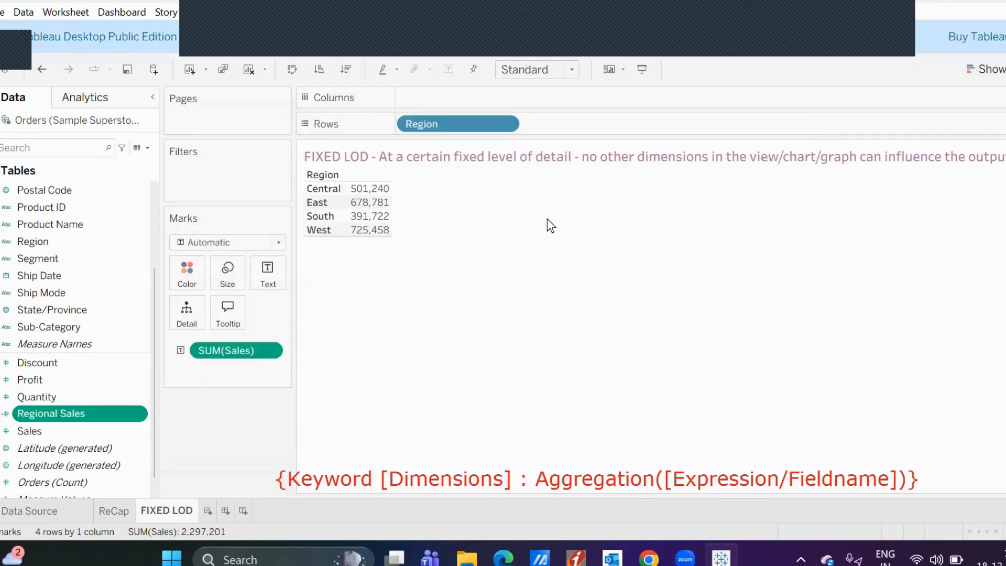
Show Regional Sales in its own column beside Sales in the table and widen the columns to fit the header.
left_click_drag(52, 410, 265, 274)
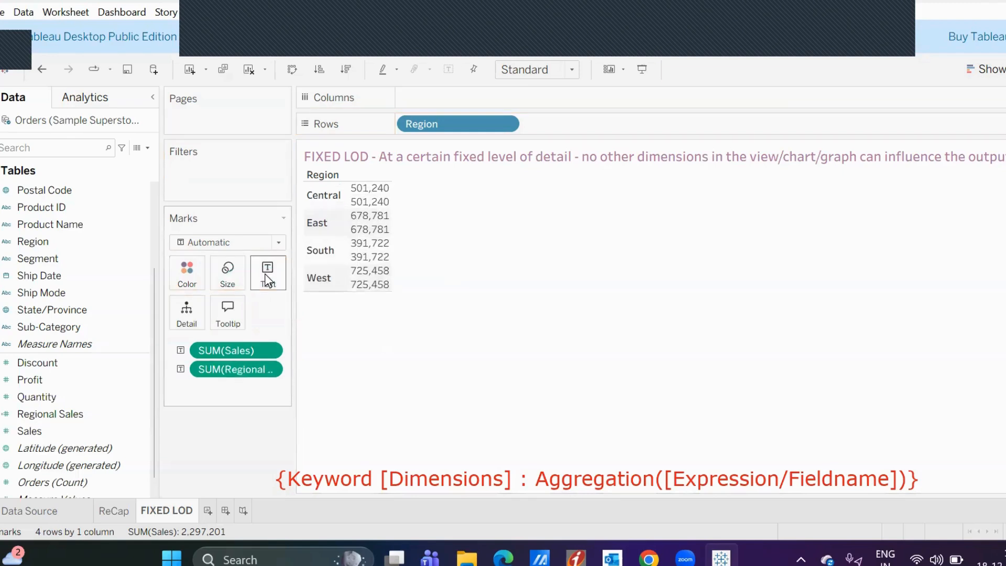
left_click_drag(227, 368, 366, 244)
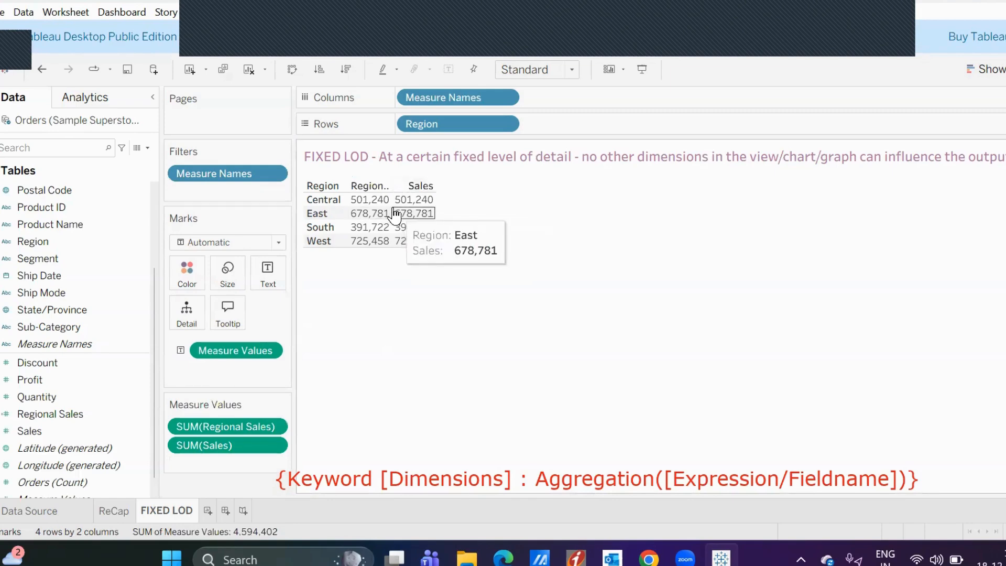
left_click_drag(390, 182, 409, 183)
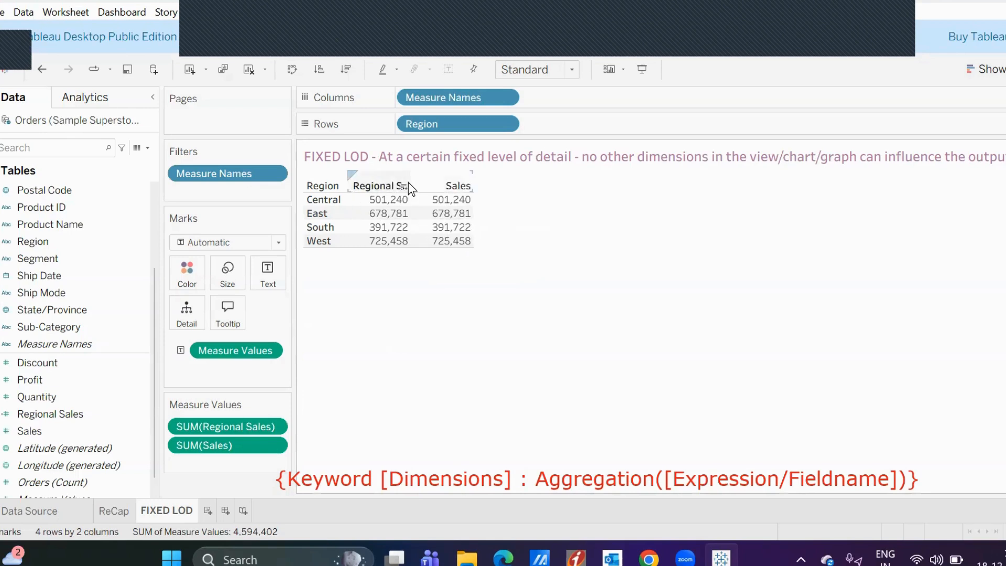
double_click(432, 180)
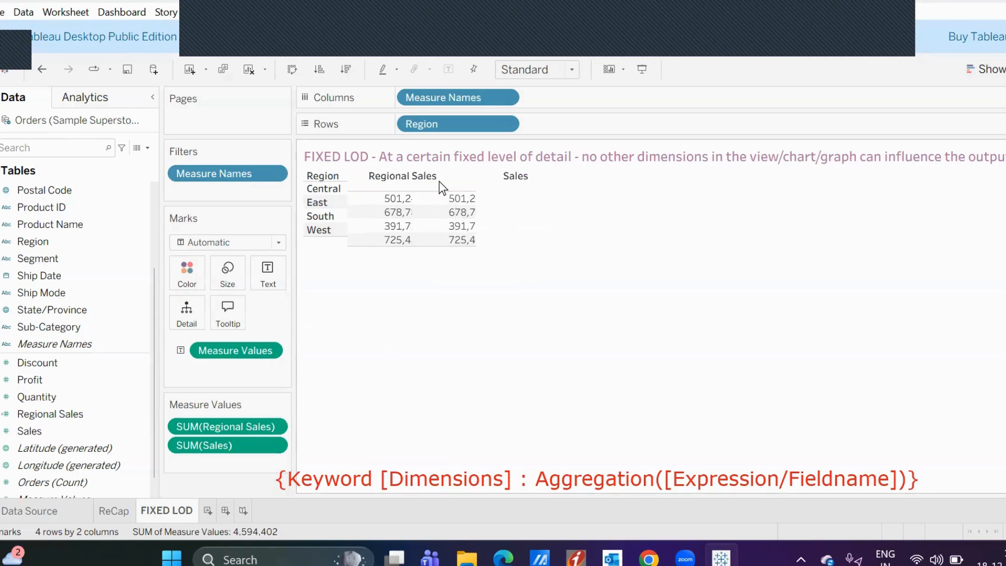
Add State/Province to Rows after Region to break the table down by state.
mouse_move(517, 192)
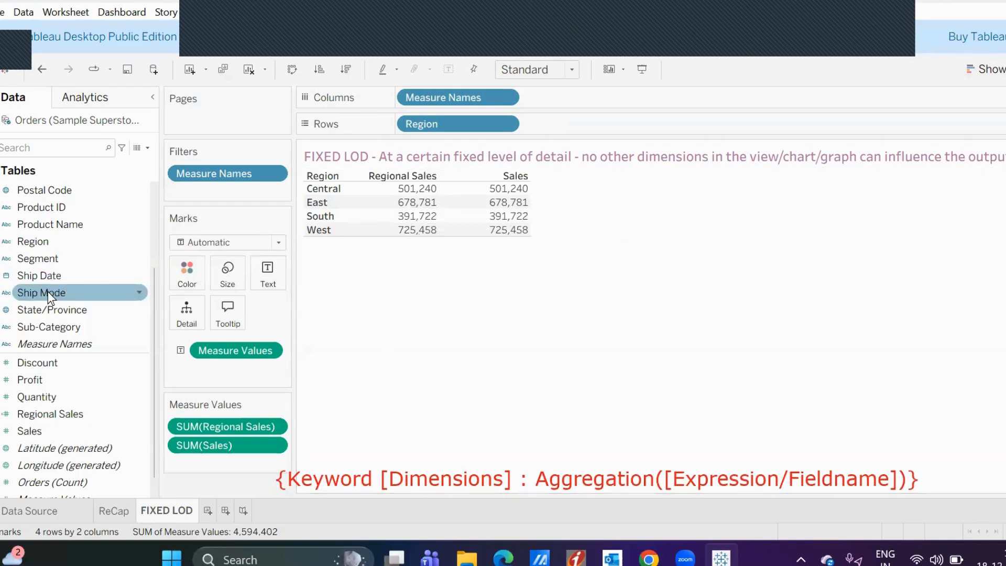
left_click_drag(30, 307, 551, 122)
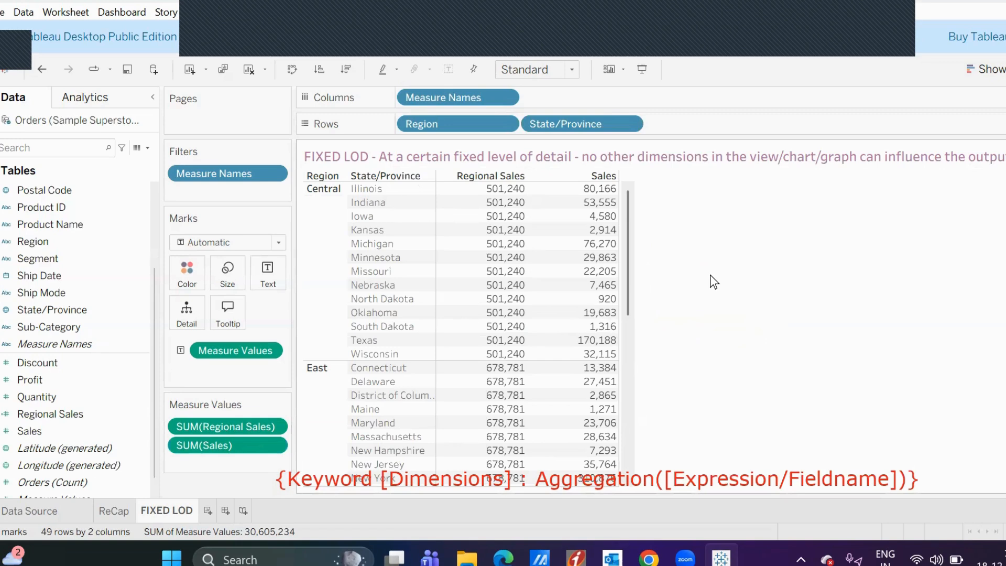
Compare the Regional Sales and Sales values for the Central region, Illinois and Iowa, and examine Regional Sales across the East states.
left_click(315, 218)
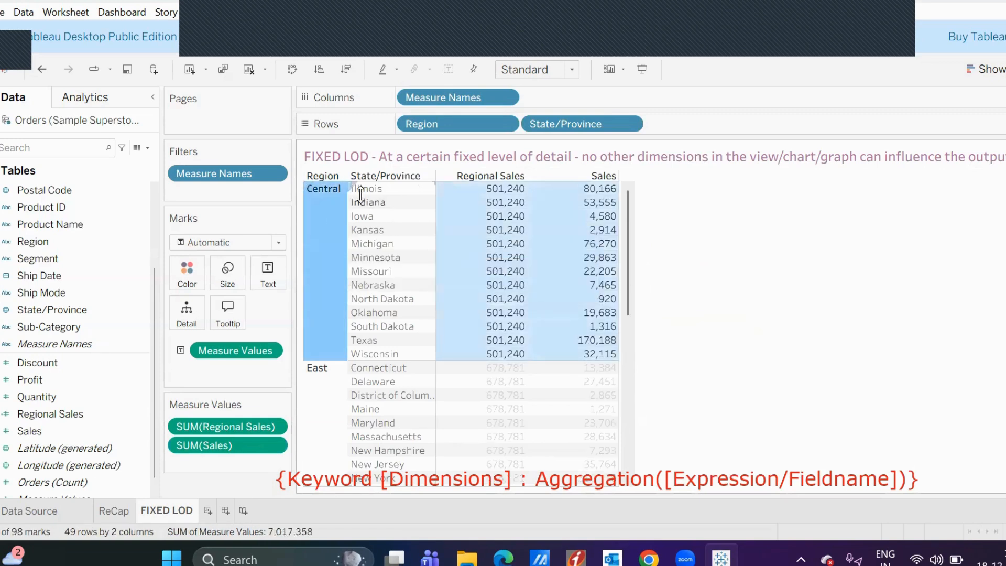
left_click(397, 190)
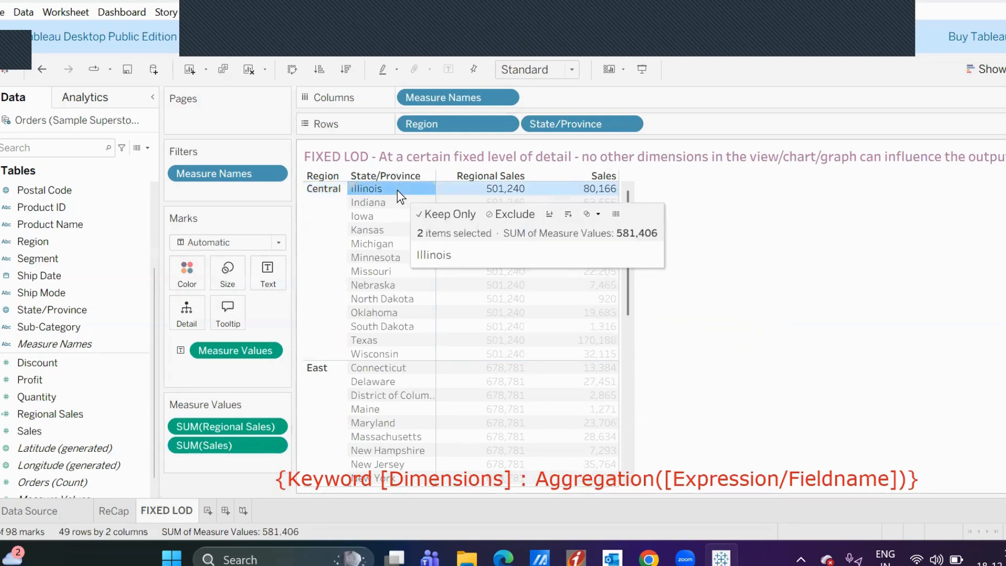
mouse_move(612, 198)
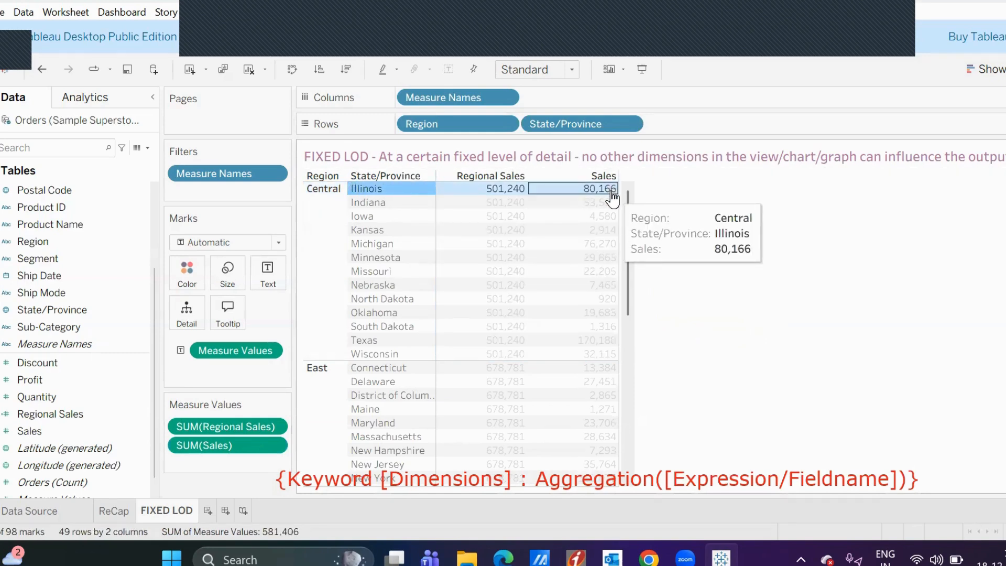
left_click(323, 209)
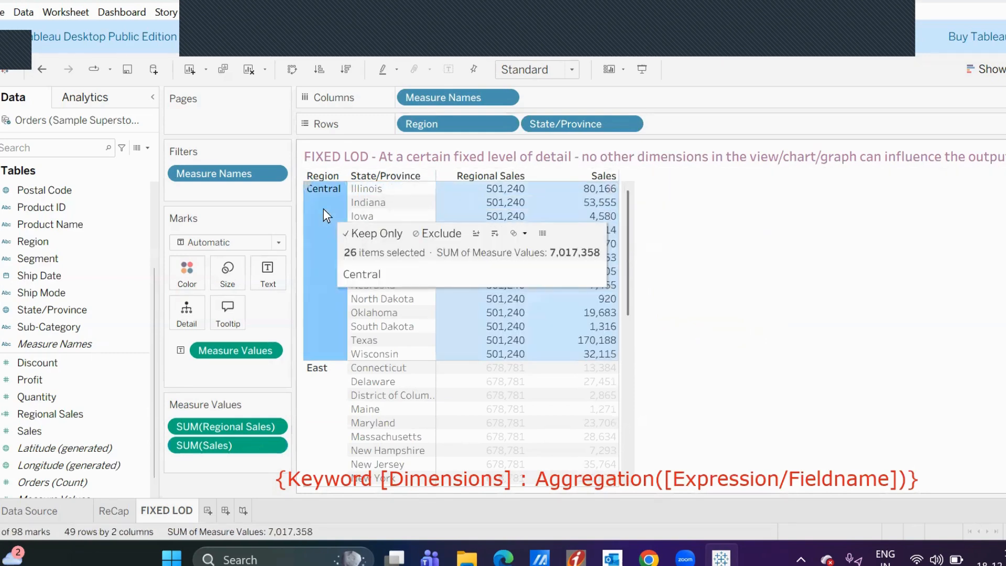
left_click(376, 217)
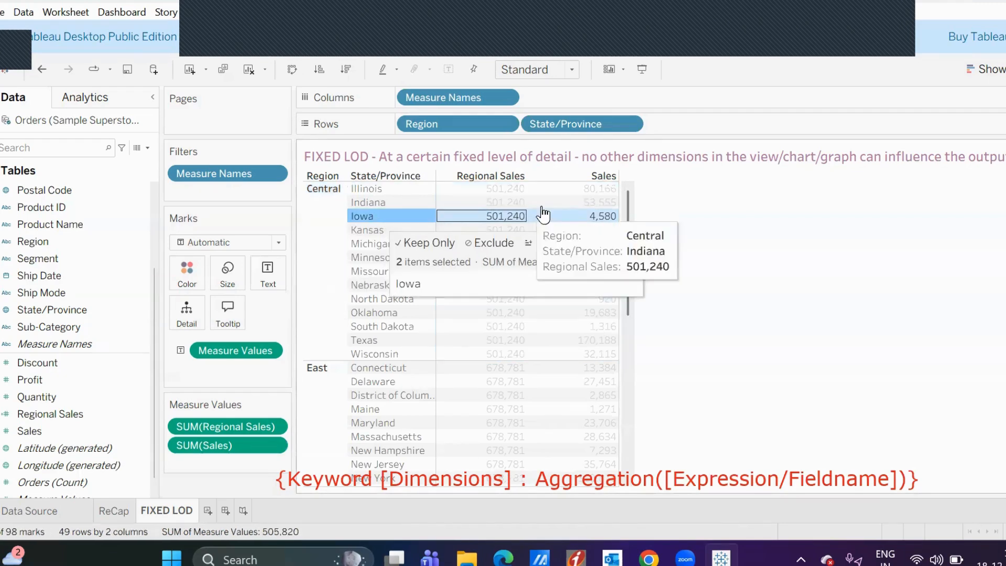
mouse_move(602, 219)
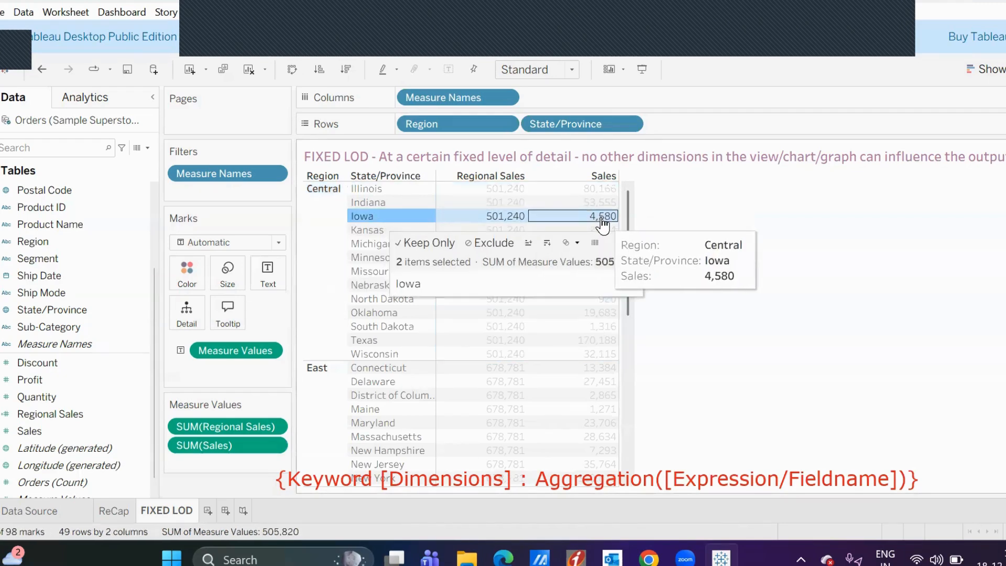
left_click(725, 204)
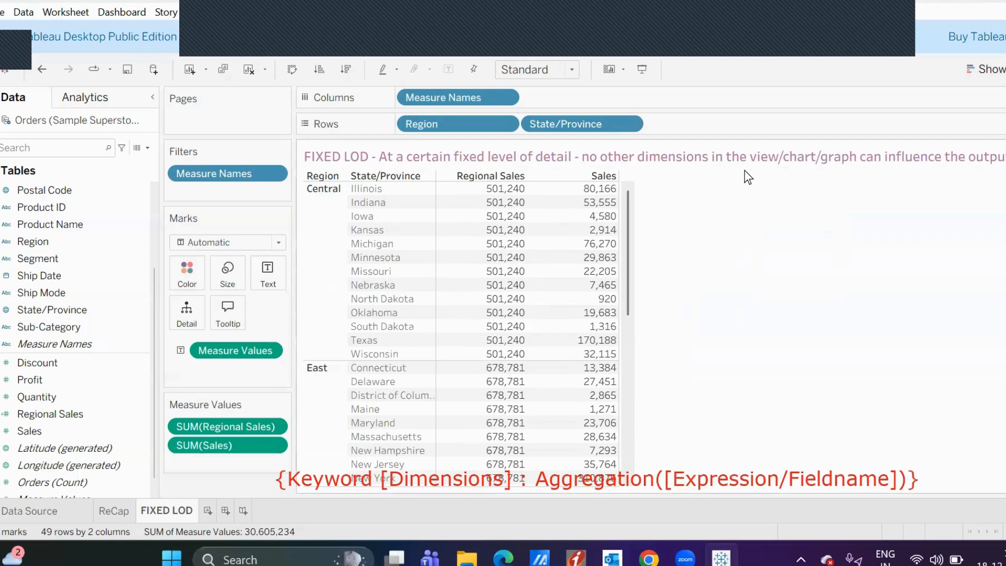
mouse_move(517, 207)
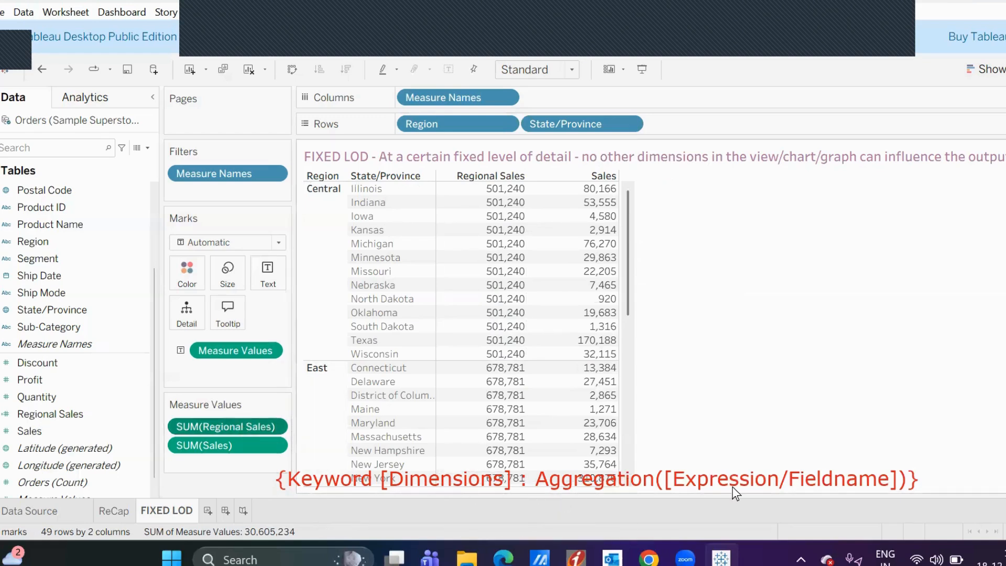
left_click(322, 197)
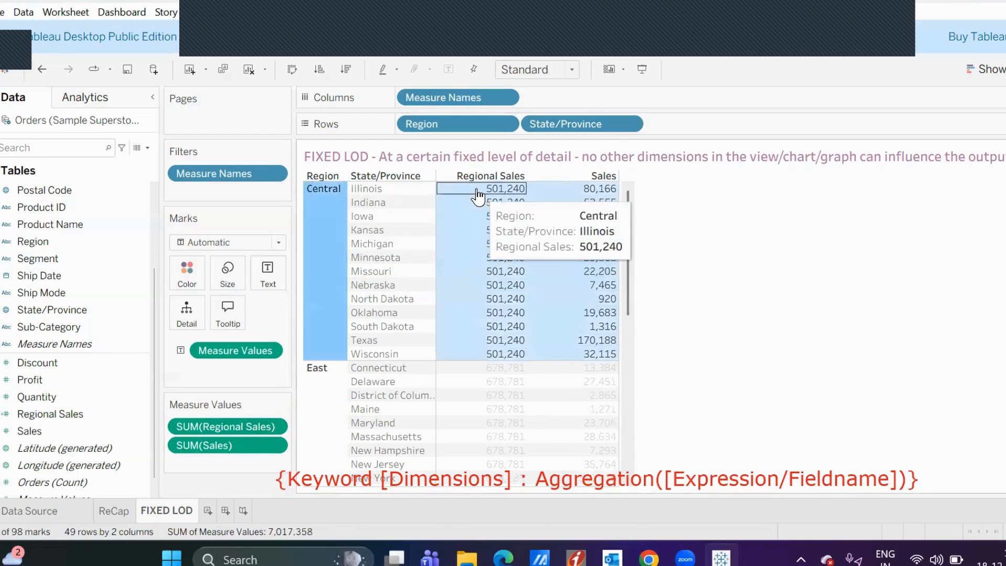
mouse_move(479, 196)
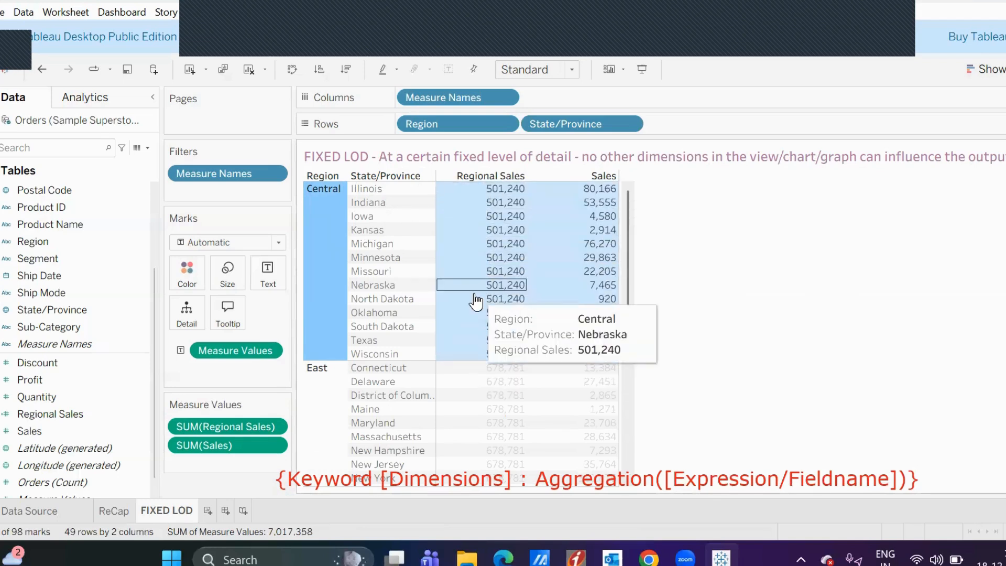
mouse_move(475, 301)
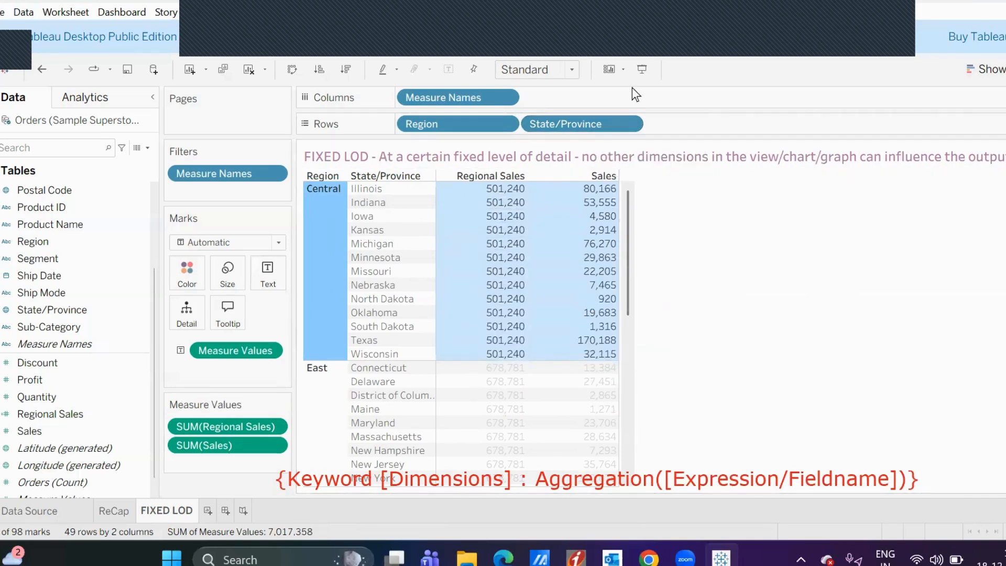
left_click(746, 288)
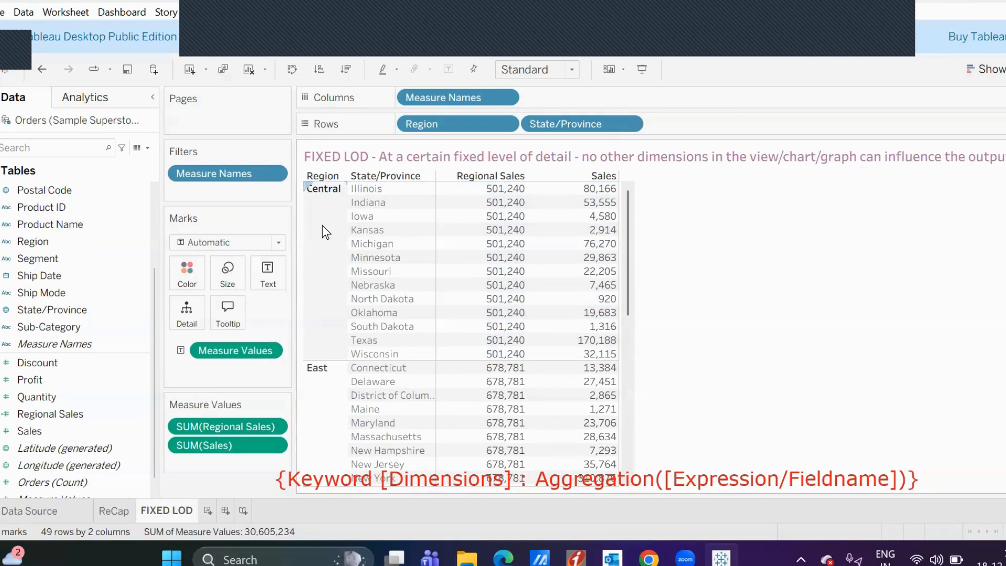
mouse_move(498, 375)
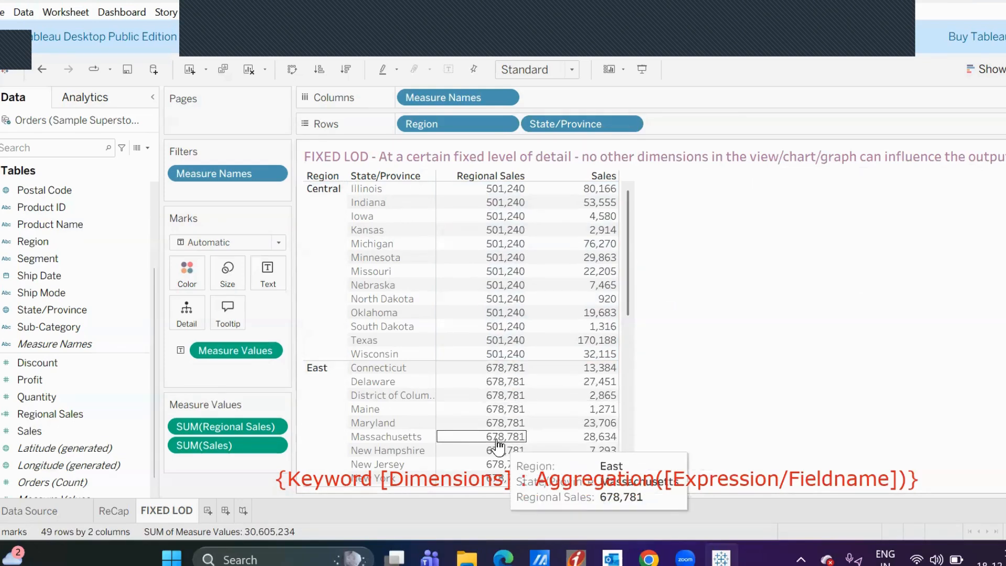
Add City to Rows after State/Province to break the table down by city.
scroll(56, 288, "up", 4)
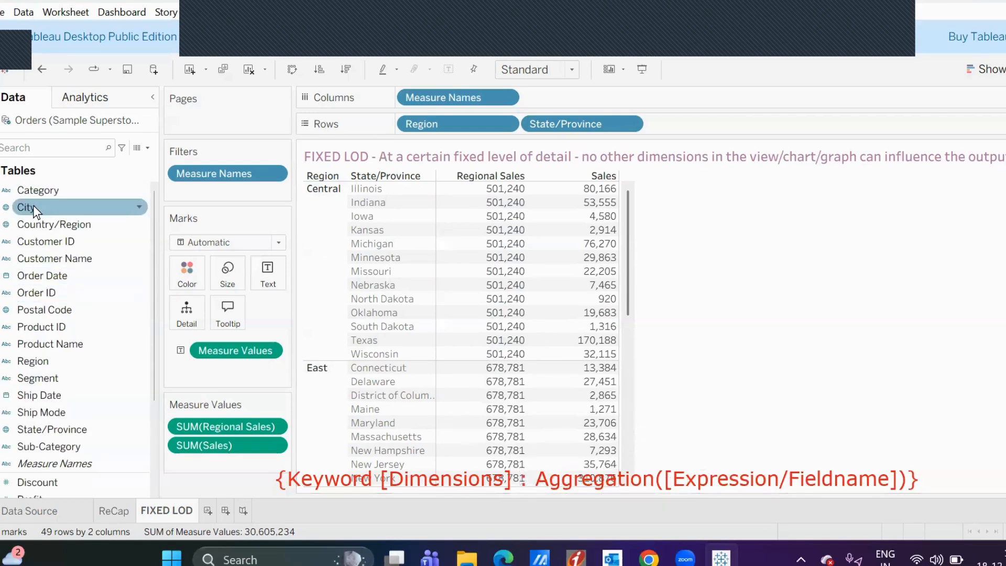
left_click_drag(33, 206, 687, 118)
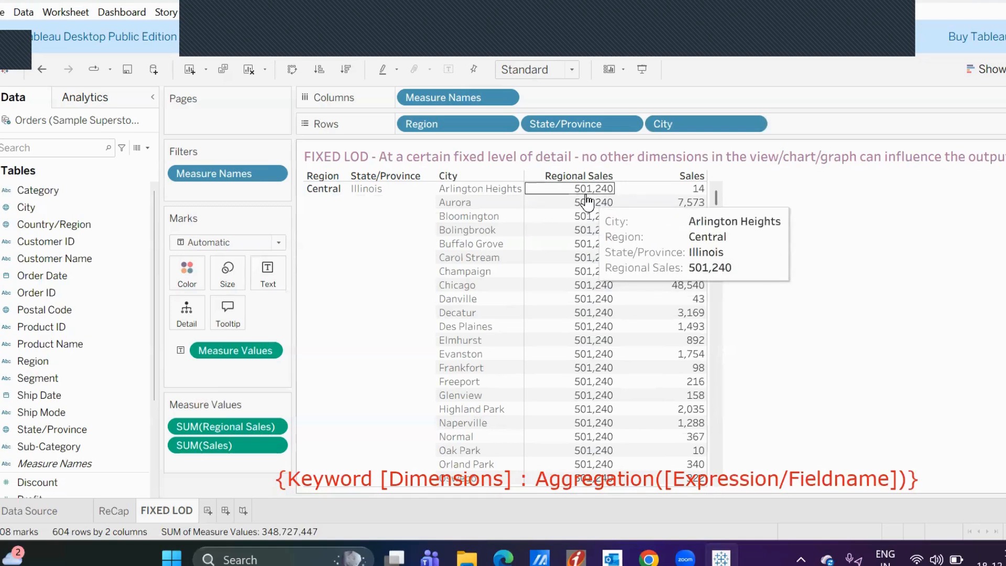
Add a new worksheet and name it "Profitable / Unprofitable Days".
left_click(208, 510)
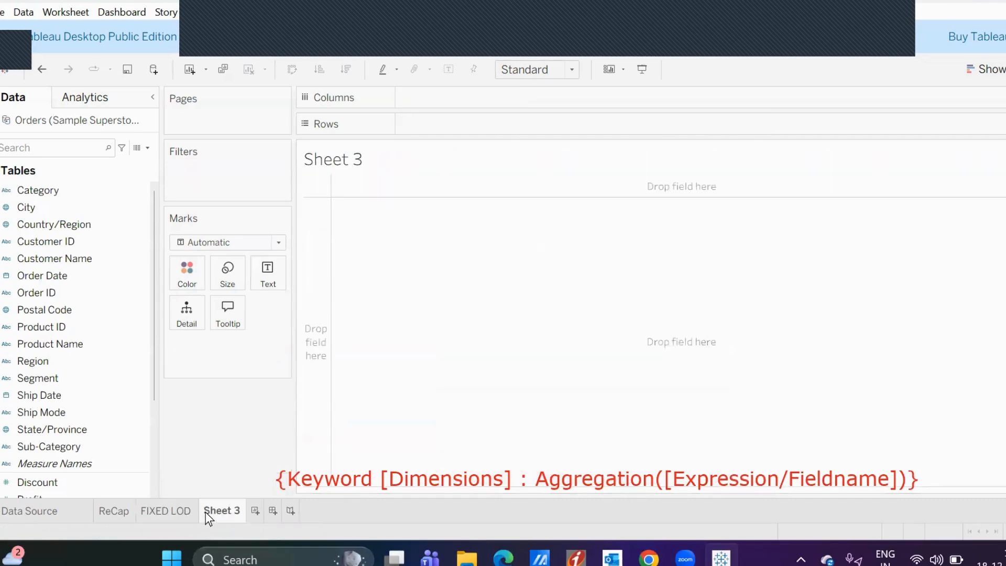
double_click(205, 511)
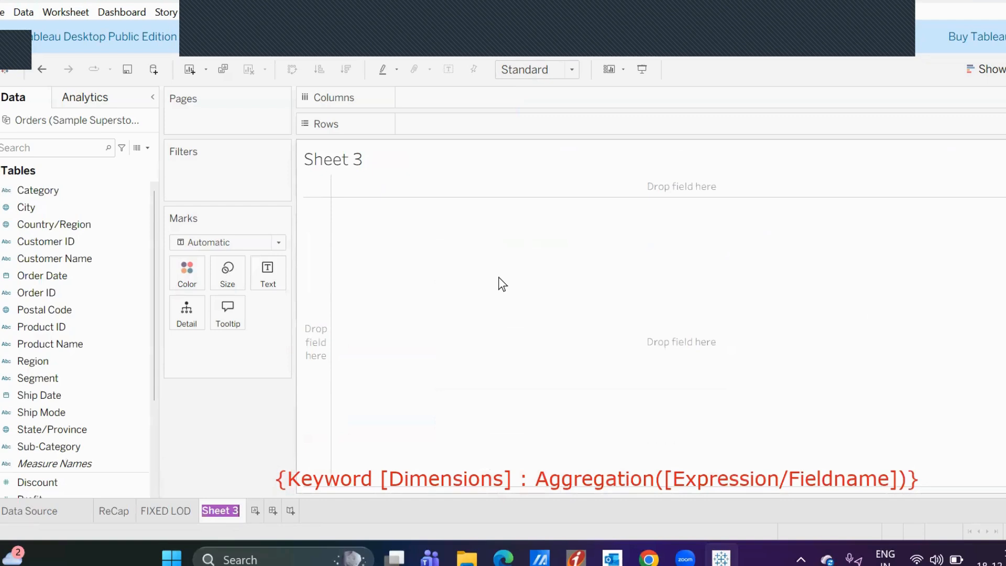
type("Profitable ")
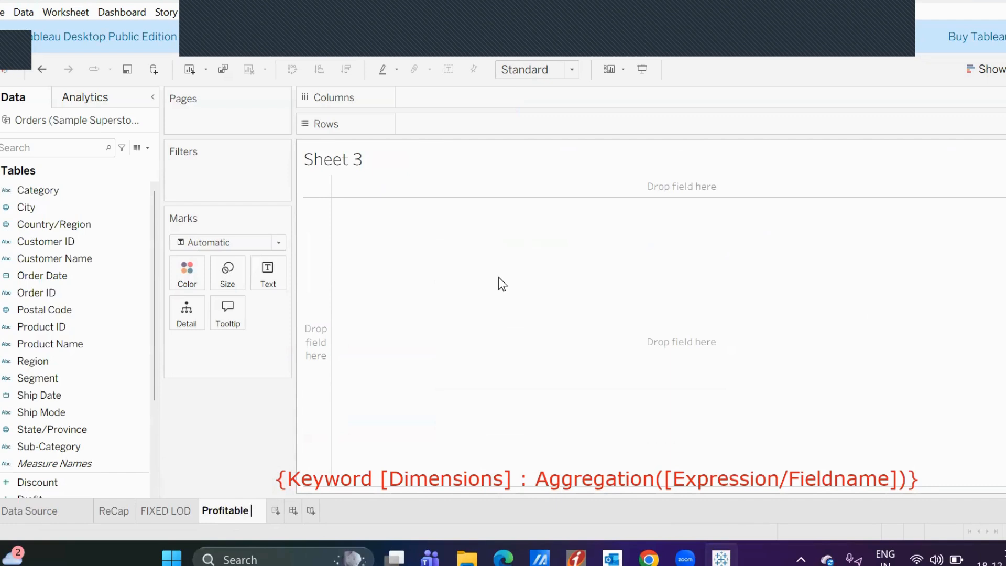
type("/ Unprofitabl")
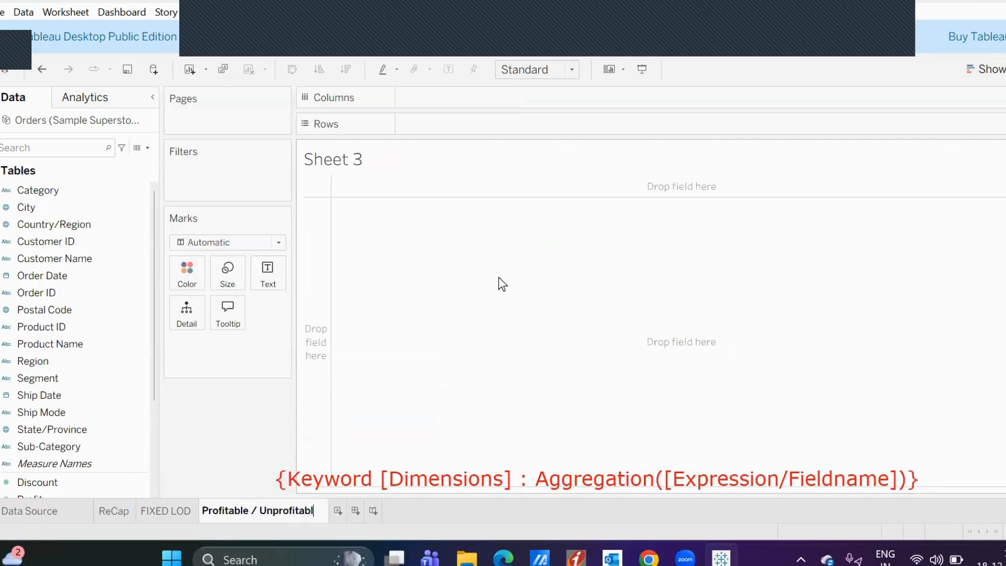
type("e Days")
key("Return")
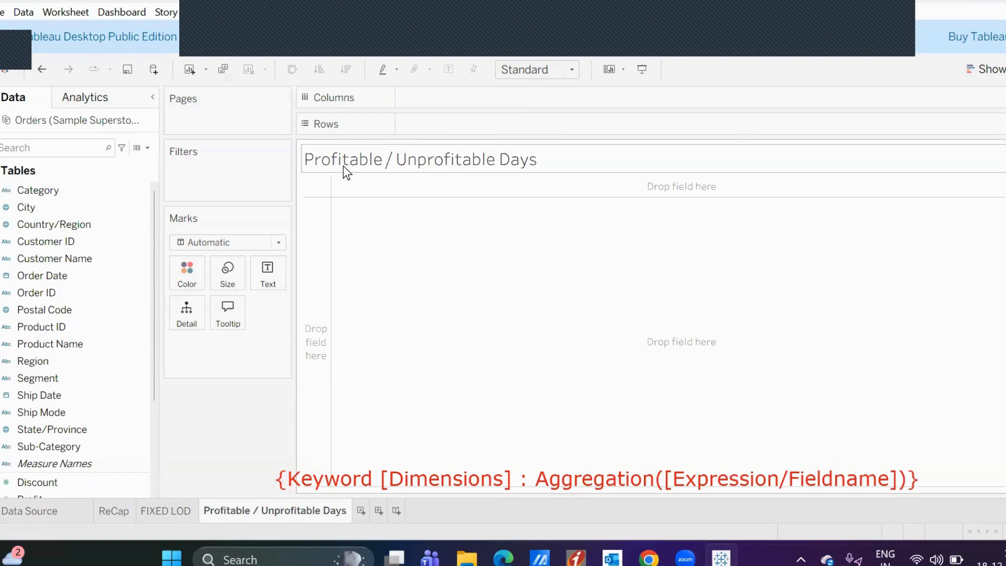
View the underlying Orders data, sort it by Order Date in ascending order, and select the 03-01-2020 entry.
left_click(137, 148)
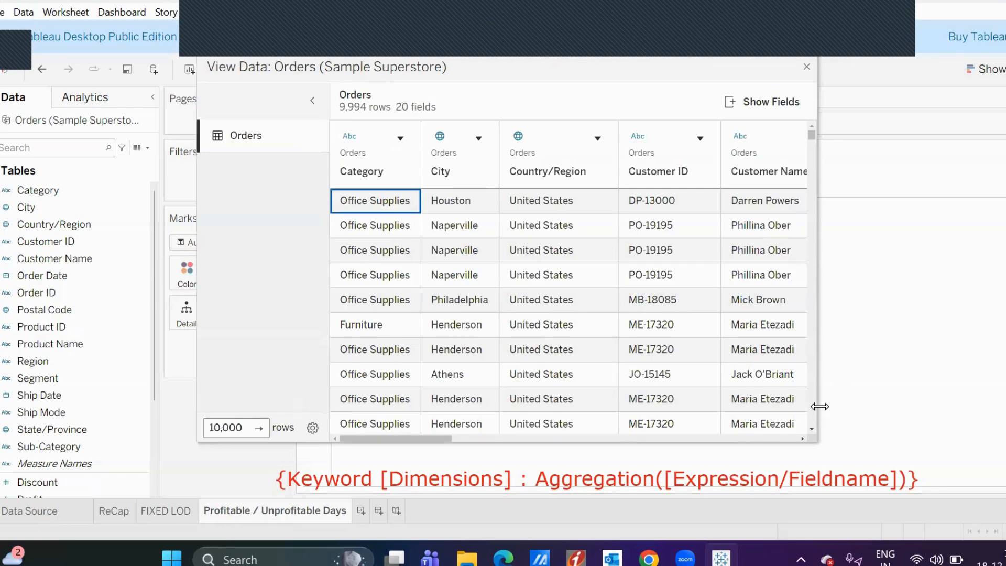
scroll(656, 274, "right", 5)
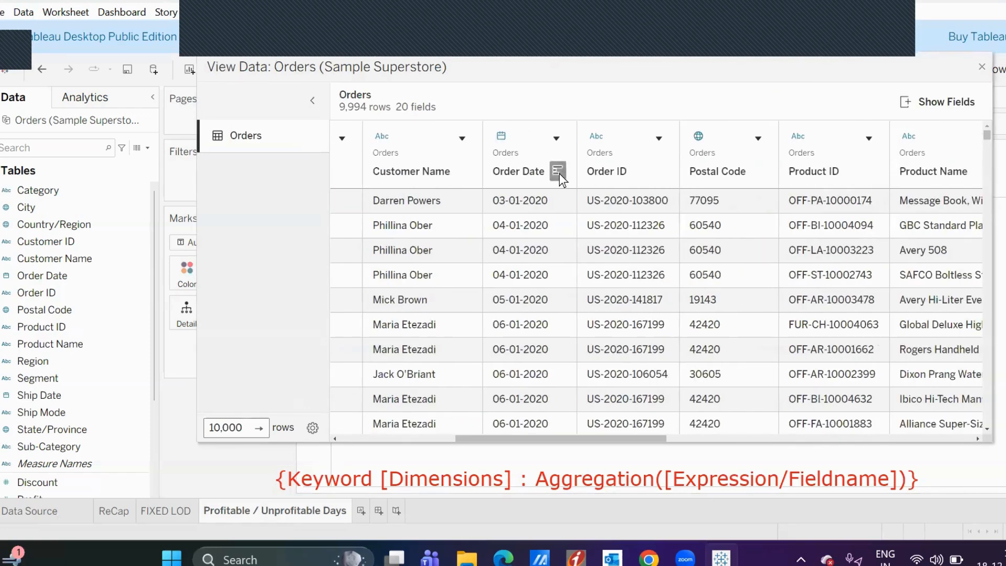
left_click(559, 171)
left_click(508, 203)
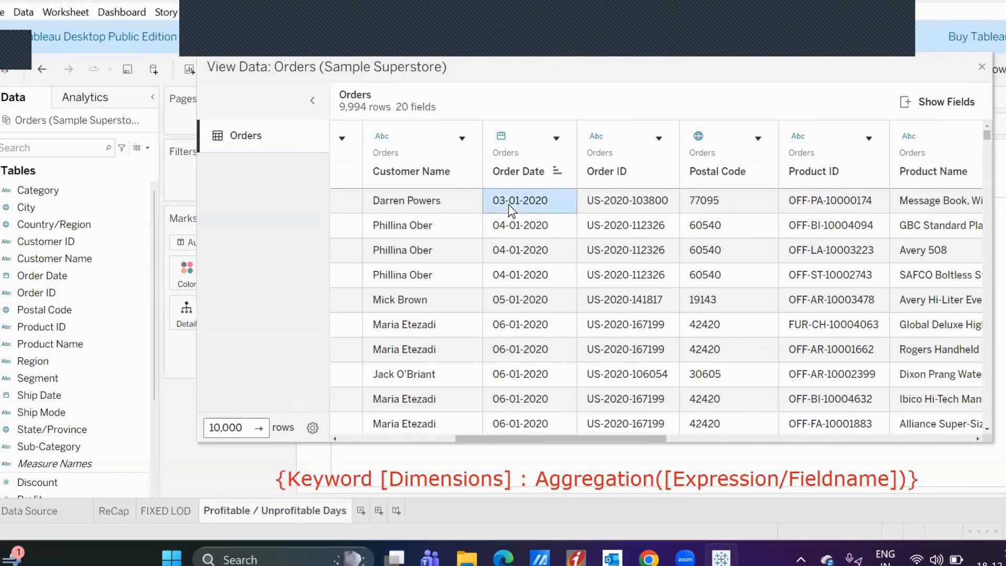
Examine the 03-01-2020 order across its fields to Profit and Sales, and return to its Order Date.
key("Right")
key("Right")
key("Right")
key("Right")
key("Right")
key("Right")
key("Right")
key("Right")
key("Right")
key("Right")
key("Right")
key("Right")
key("Right")
key("Right")
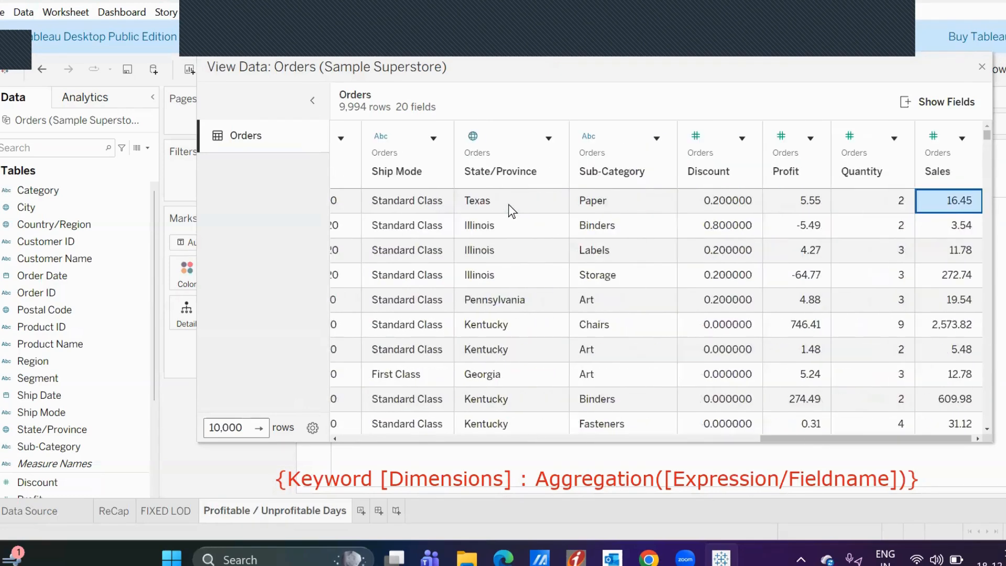
key("Left")
key("Left")
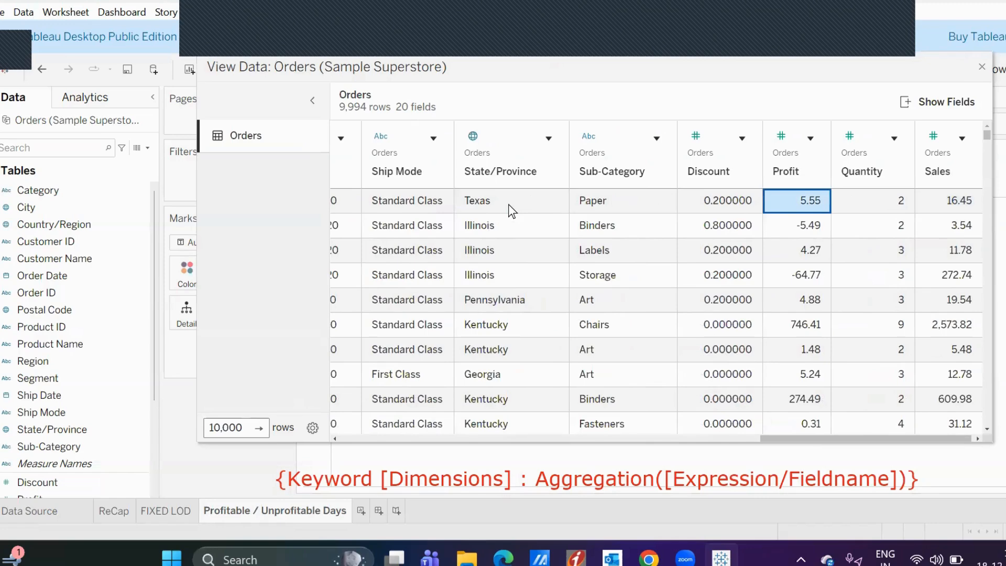
key("Left")
key("Left")
key("Left")
key("Left")
key("Left")
key("Left")
key("Left")
key("Left")
key("Left")
key("Left")
key("Left")
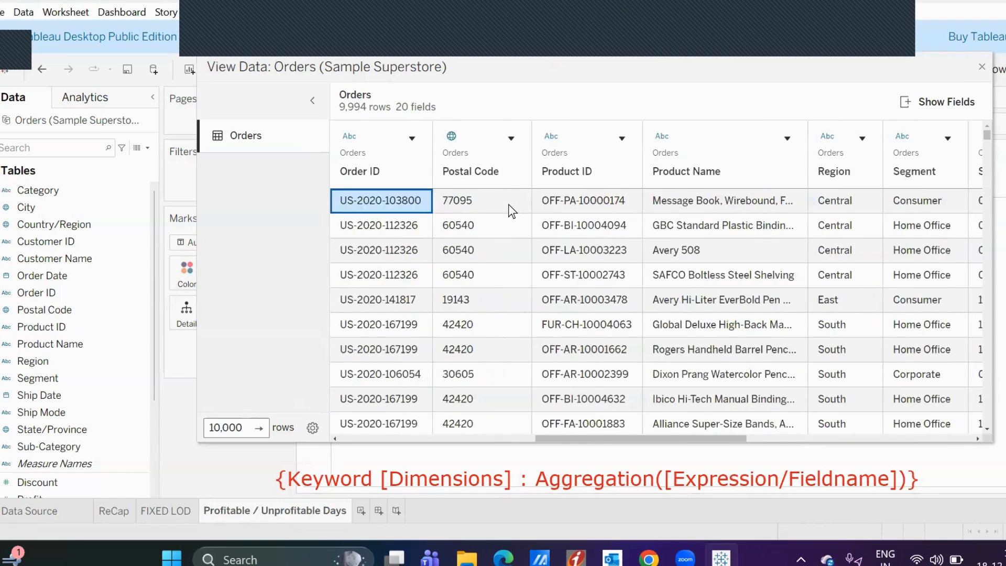
key("Left")
key("Left")
key("Right")
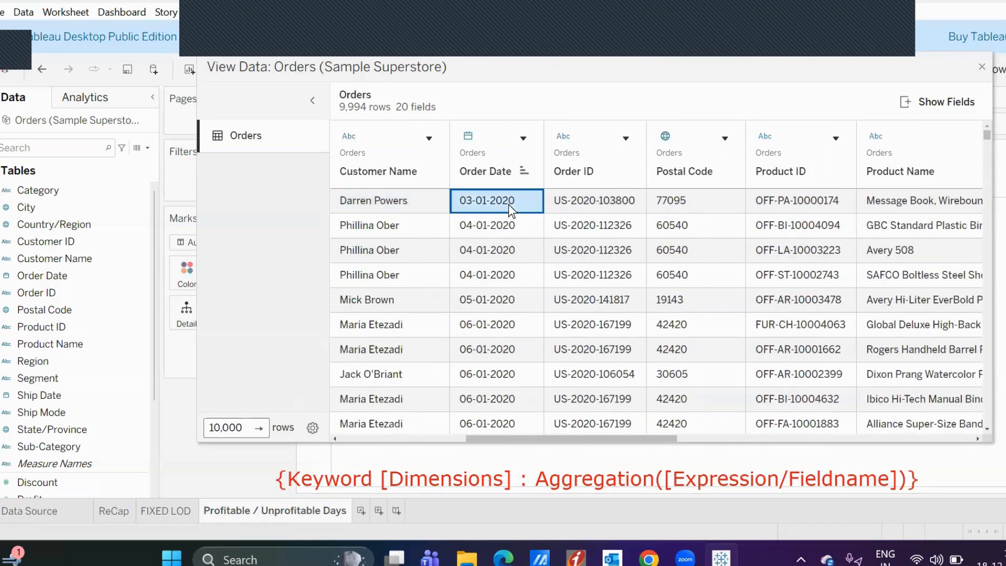
Select the three 04-01-2020 order rows from Order Date across to Profit and examine their profit values.
key("Down")
key("shift+Down")
key("shift+Down")
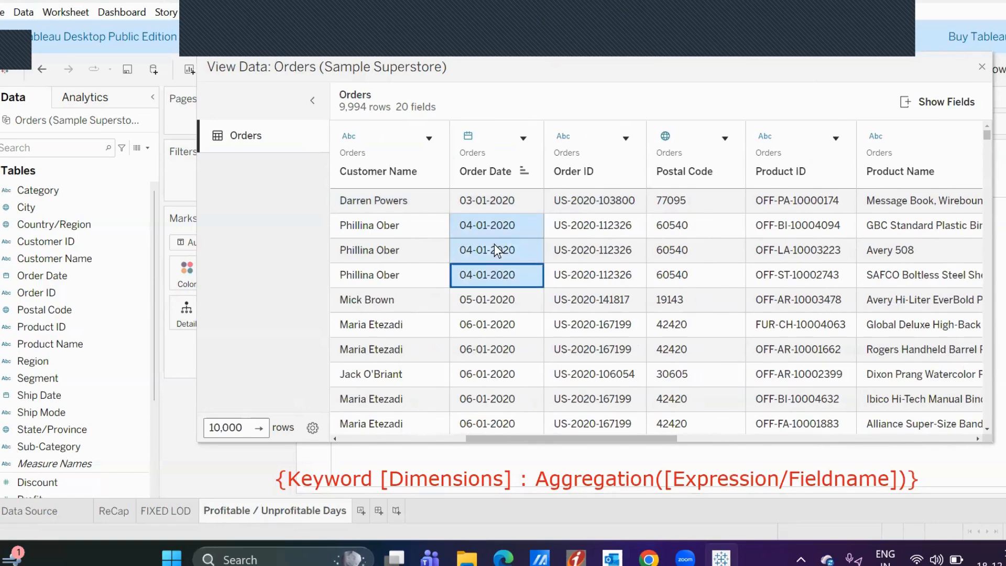
key("shift+Right")
key("shift+Right")
key("shift+Right")
key("shift+Right")
key("shift+Right")
key("shift+Right")
key("shift+Right")
key("shift+Right")
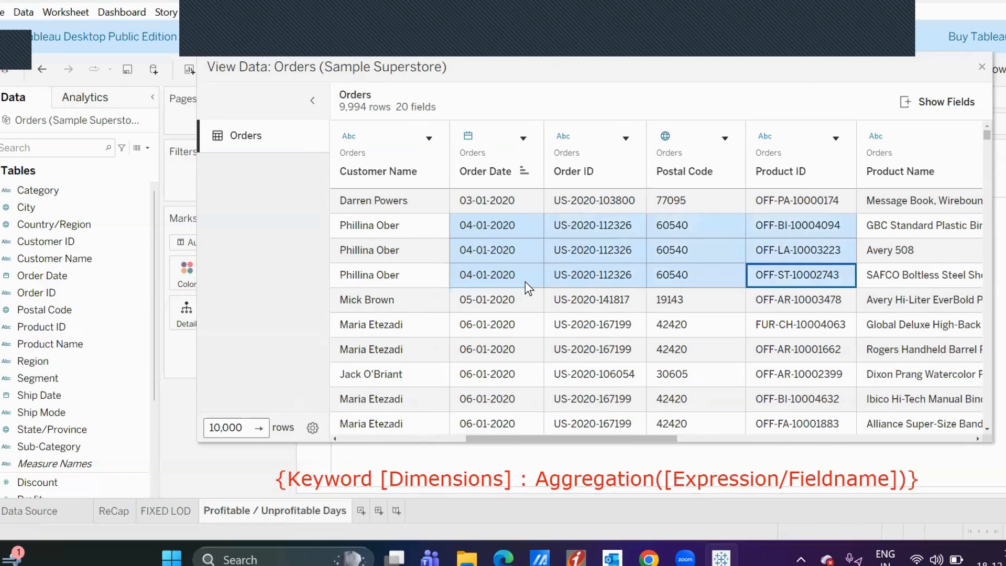
key("shift+Right")
key("shift+Right")
key("shift+Right")
key("shift+Right")
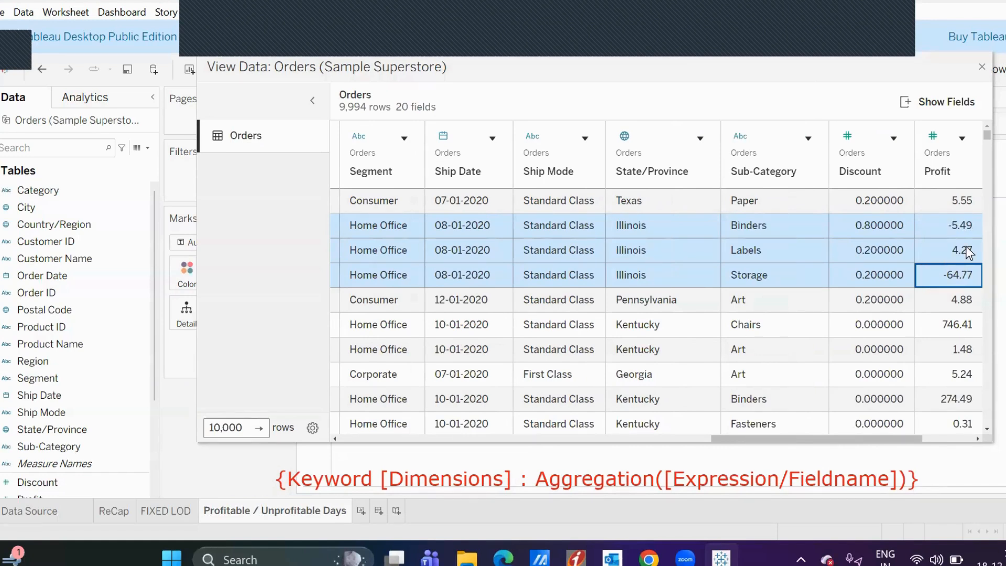
Return to the Order Date column and select the 05-01-2020 entry.
key("Left")
key("Left")
key("Left")
key("Left")
key("Left")
key("Left")
key("Left")
key("Left")
key("Left")
key("Left")
key("Left")
key("Left")
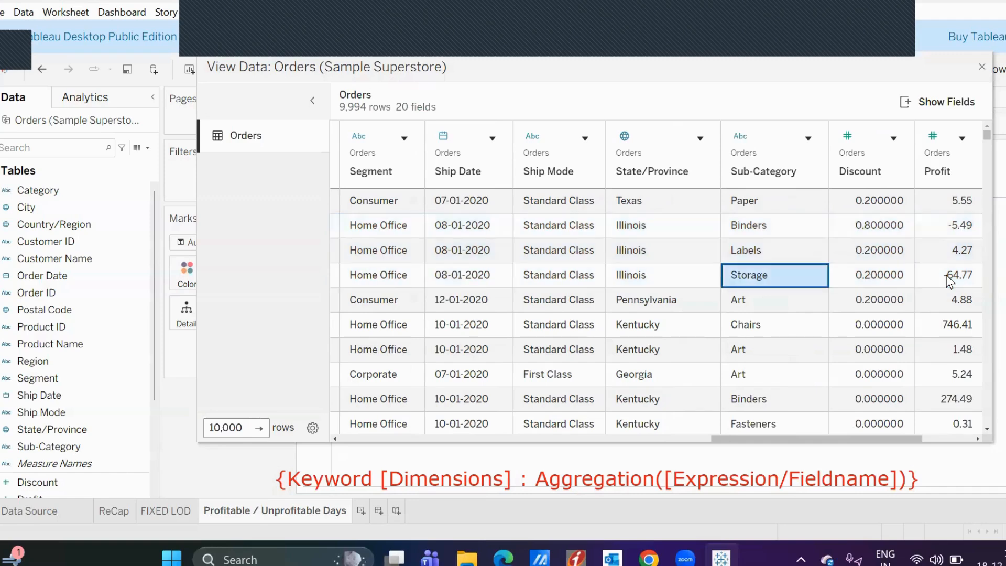
key("Down")
key("Down")
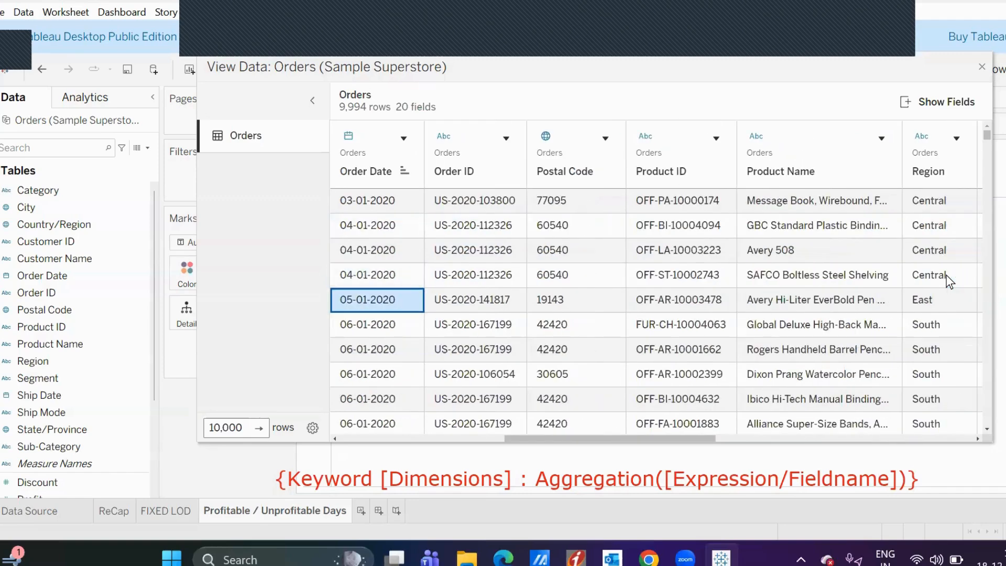
Select all 06-01-2020 order rows from Order Date across to Profit, examine their profits, and close the data view.
key("shift+Down")
key("shift+Down")
key("shift+Down")
key("shift+Down")
key("shift+Down")
key("shift+Down")
key("shift+Down")
key("shift+Down")
key("shift+Down")
key("shift+Down")
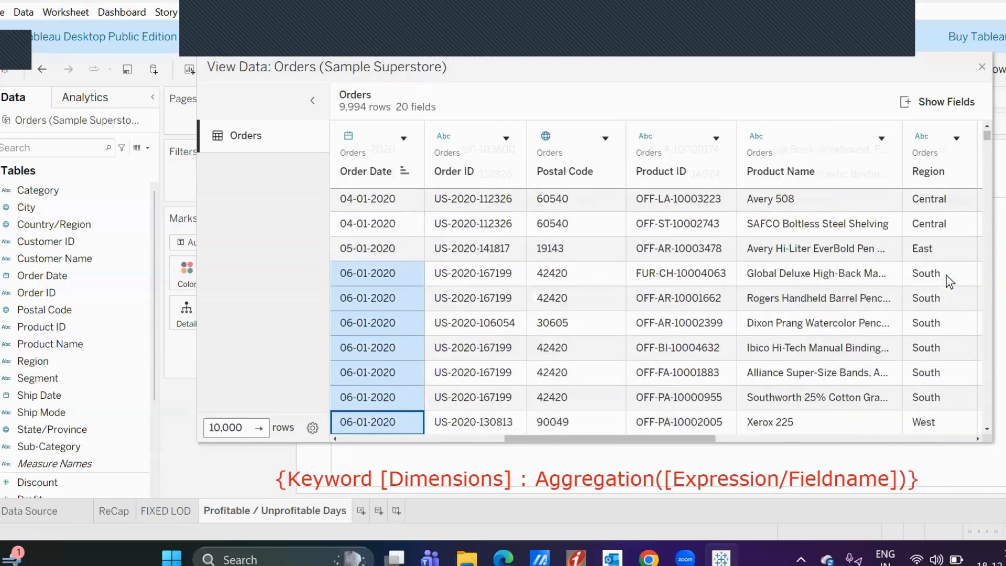
key("shift+Up")
key("shift+Up")
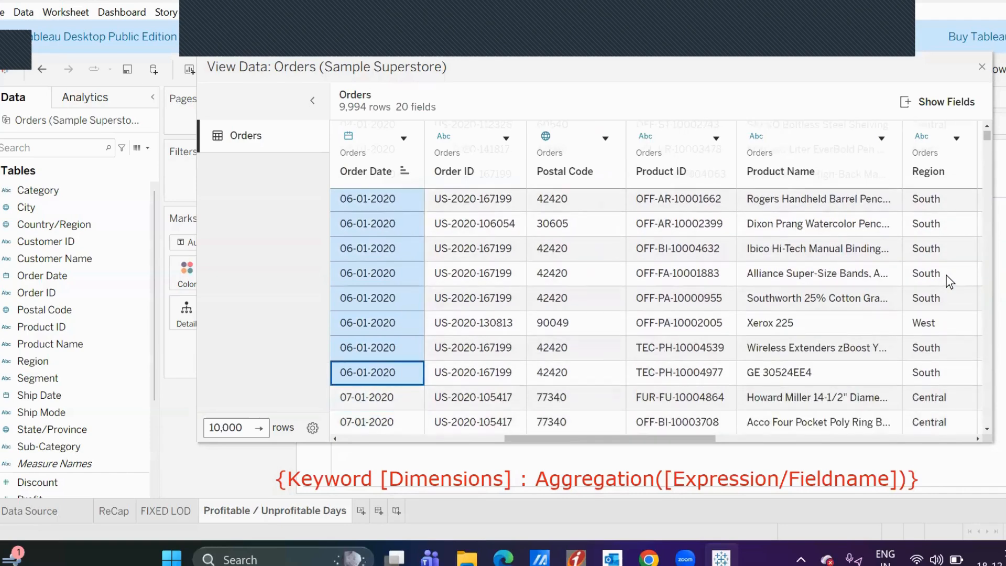
key("shift+Right")
key("shift+Right")
key("shift+Right")
key("shift+Right")
key("shift+Right")
key("shift+Right")
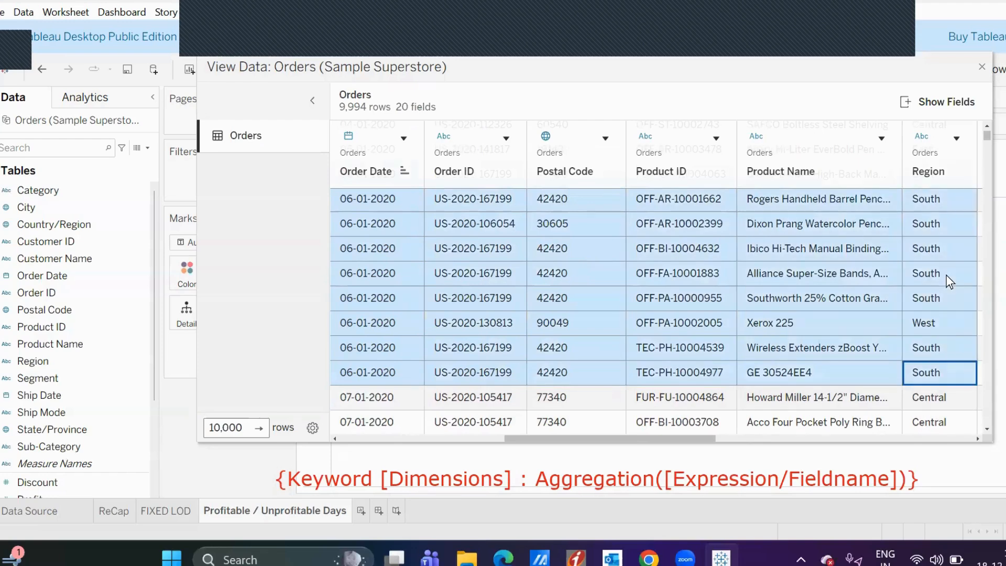
key("shift+Right")
key("shift+Right")
key("shift+Right")
key("shift+Right")
key("shift+Right")
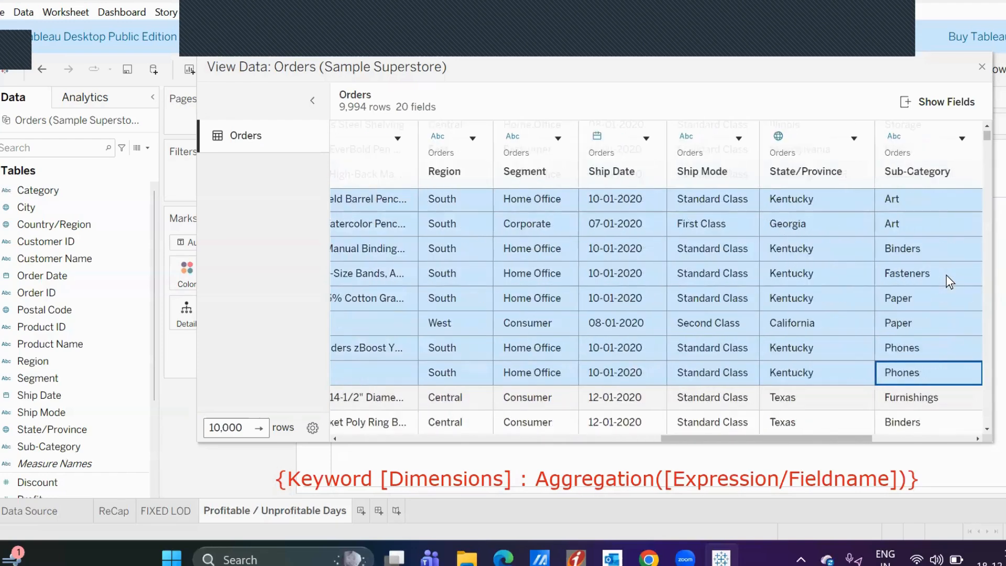
key("shift+Right")
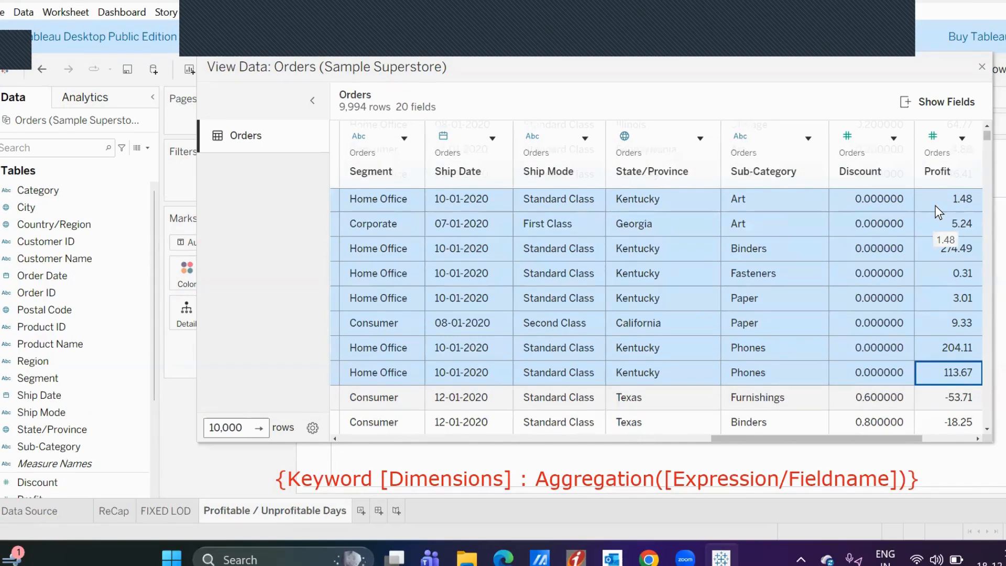
left_click(981, 67)
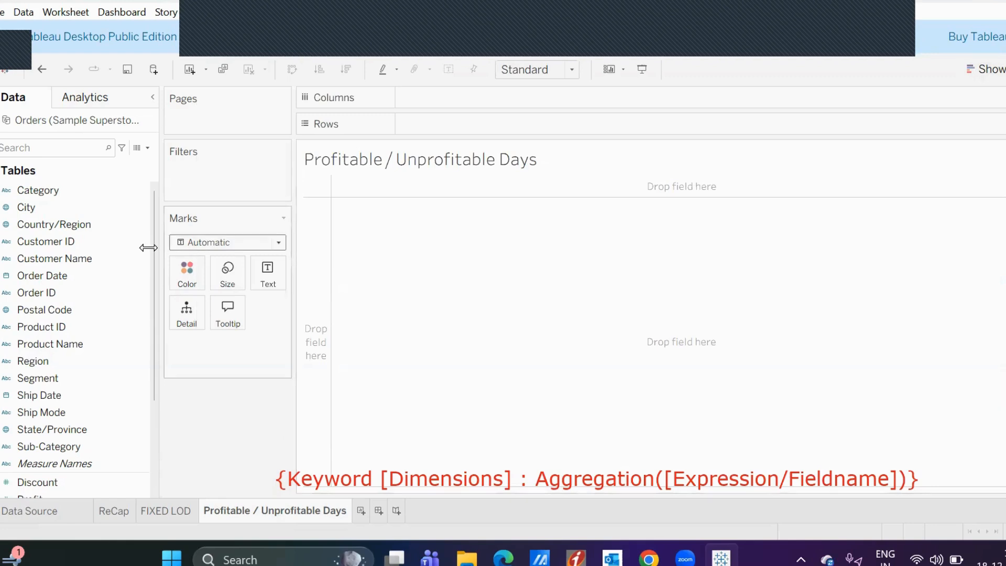
Add Order Date to Rows and set it to a custom Month / Day / Year date part.
left_click_drag(42, 275, 432, 121)
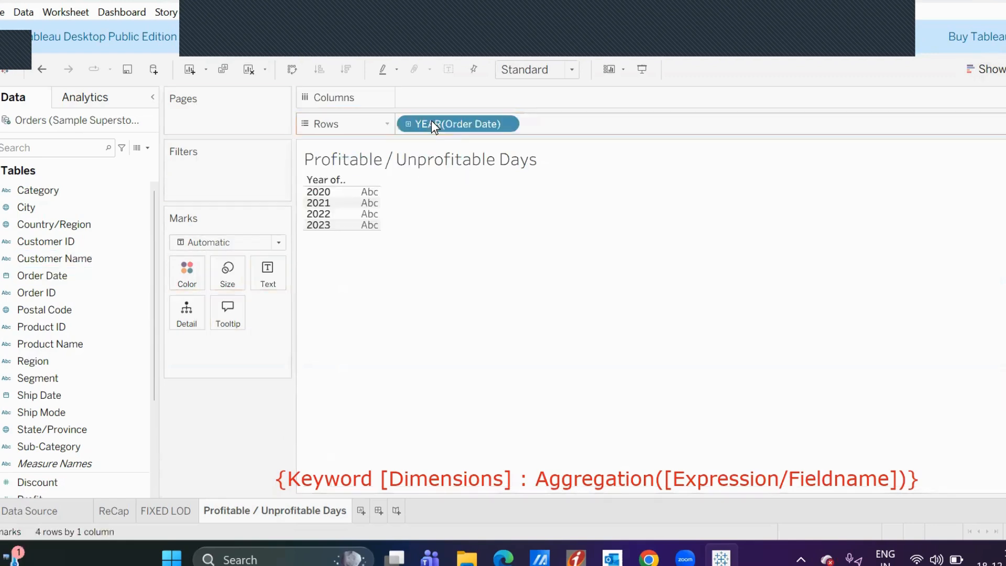
left_click(505, 123)
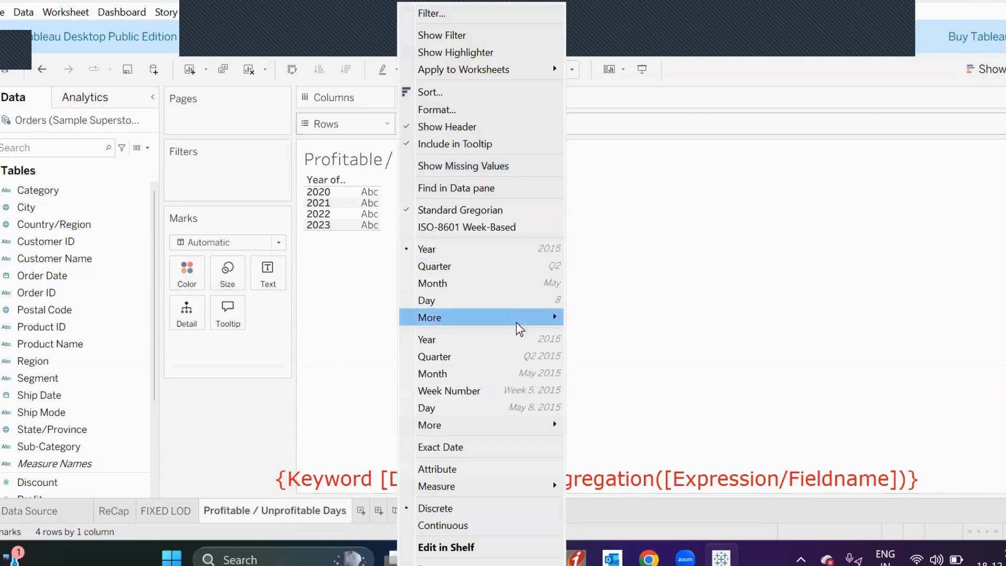
mouse_move(517, 320)
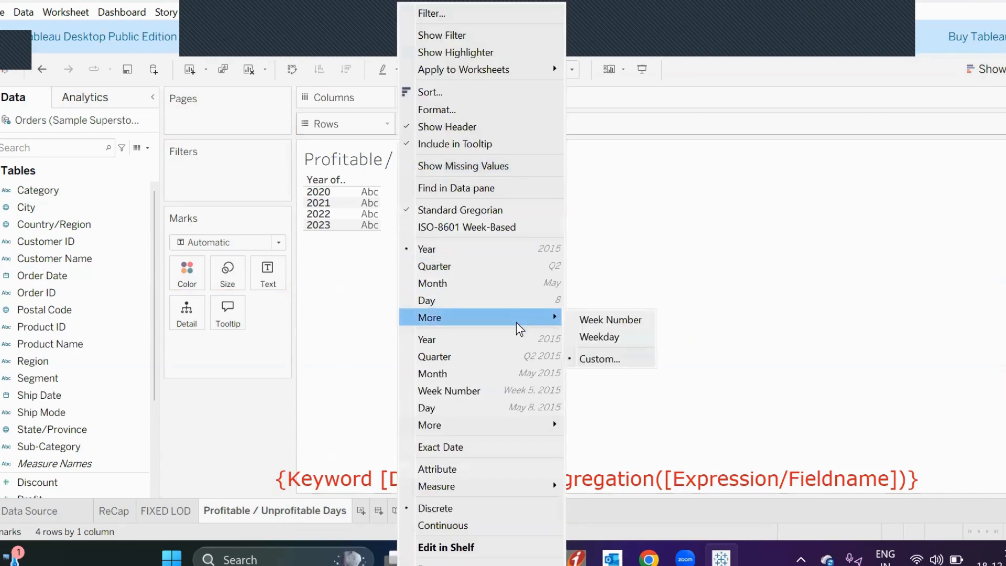
left_click(629, 359)
left_click(586, 257)
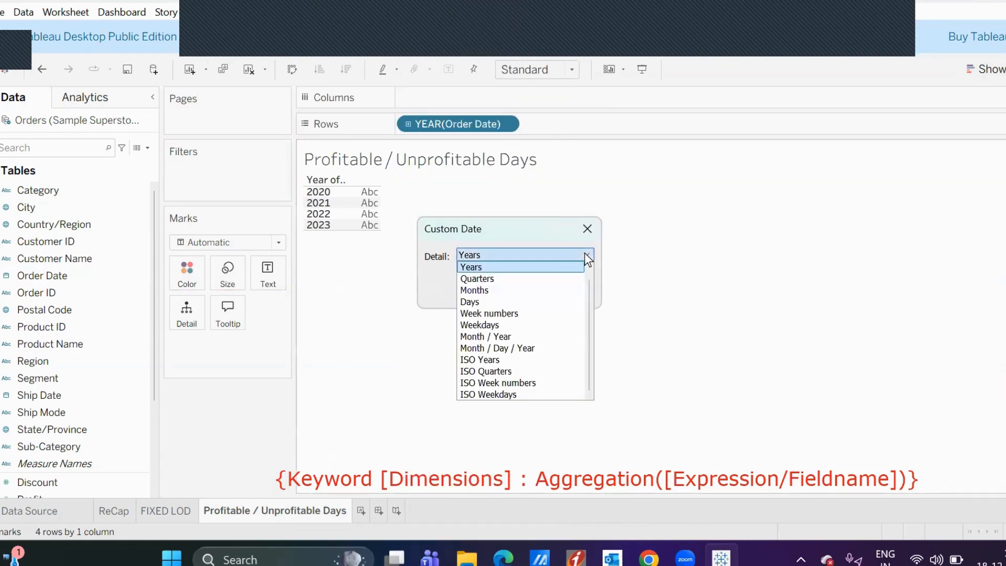
left_click(526, 347)
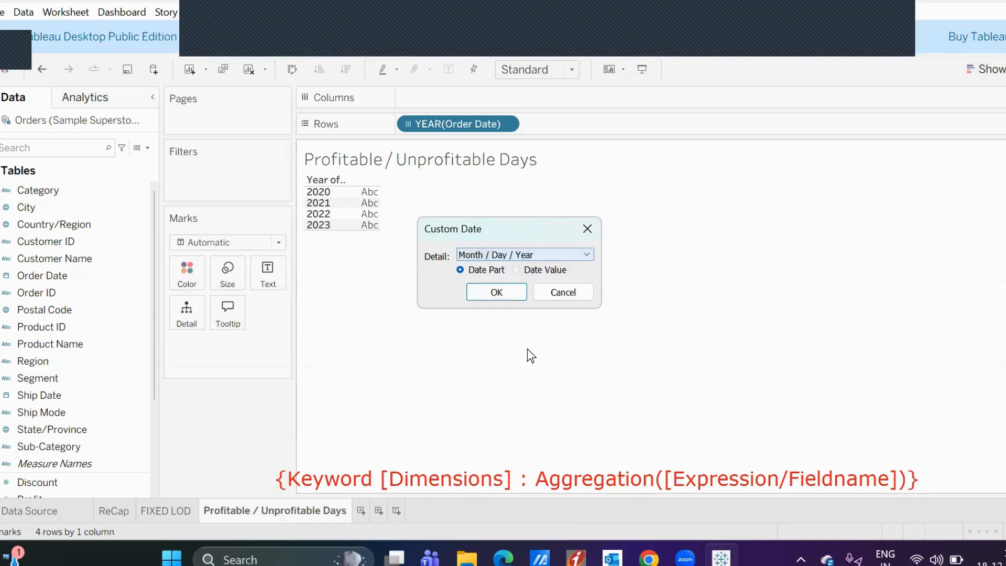
left_click(505, 291)
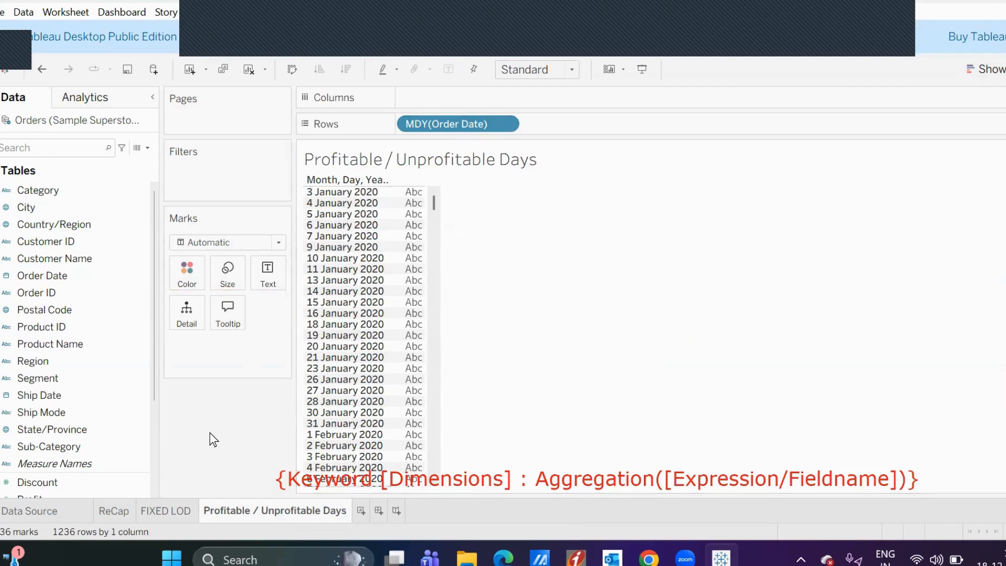
Show the sum of Profit as text for each order date and examine the daily profit values.
scroll(120, 403, "down", 3)
left_click(90, 397)
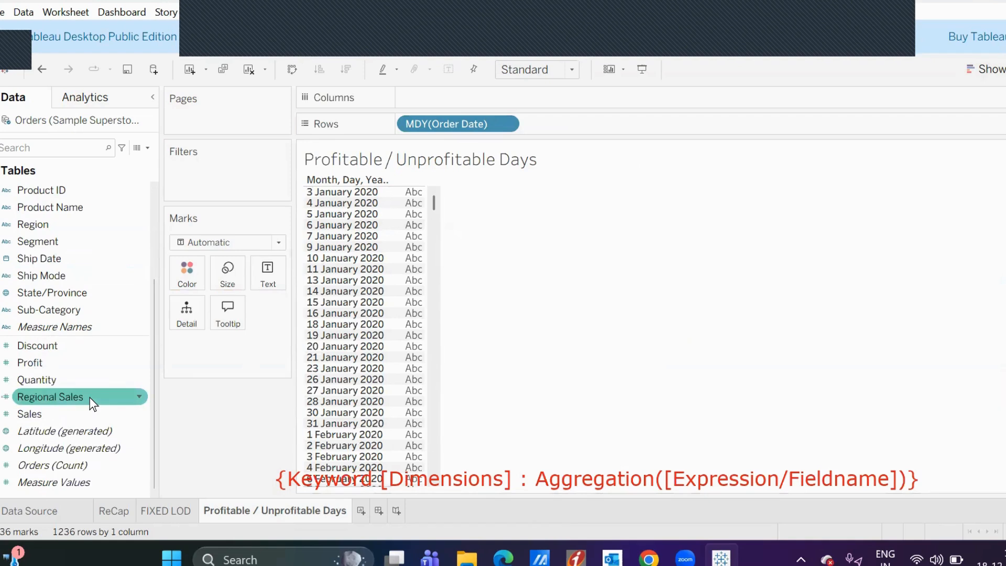
left_click_drag(39, 359, 262, 271)
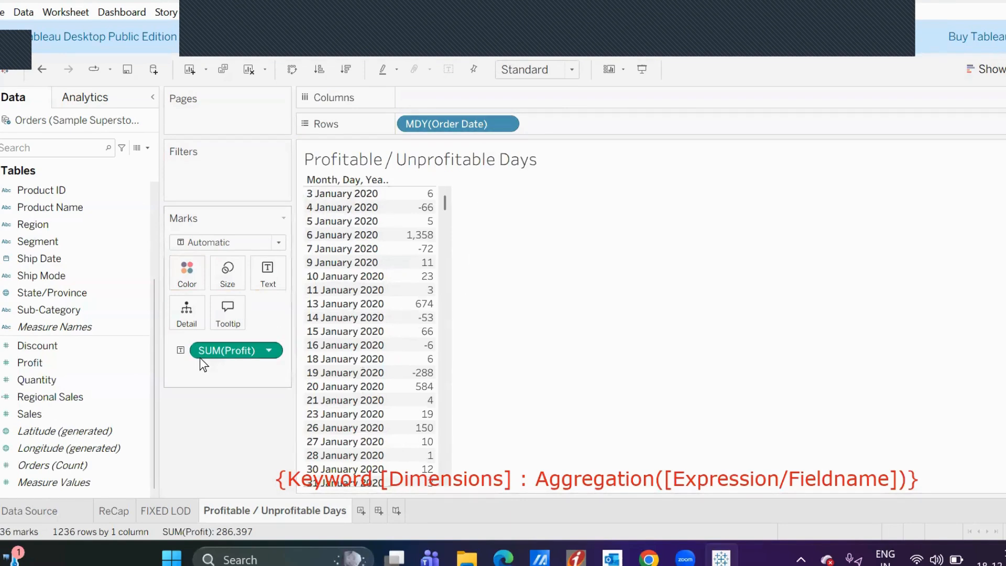
mouse_move(408, 198)
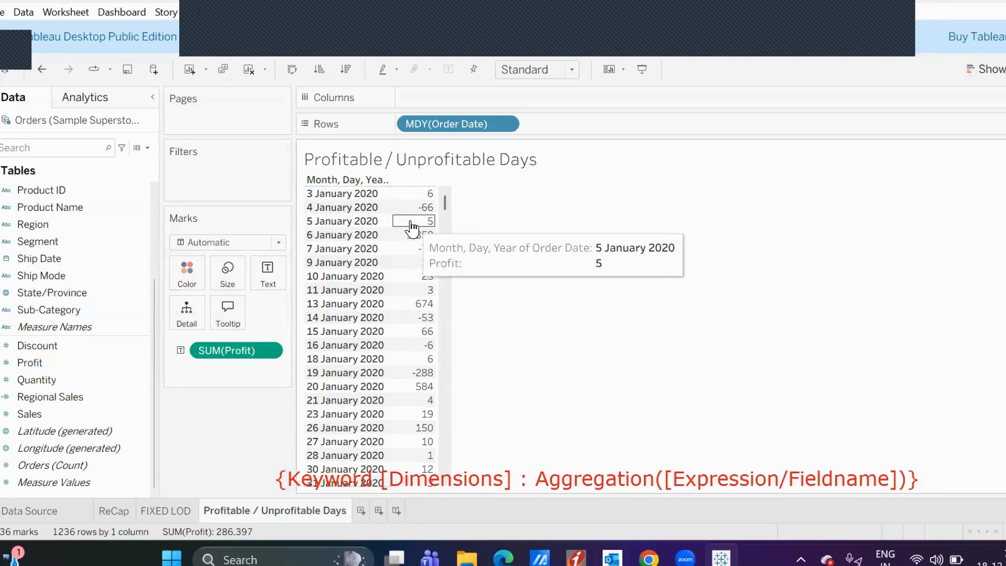
mouse_move(398, 242)
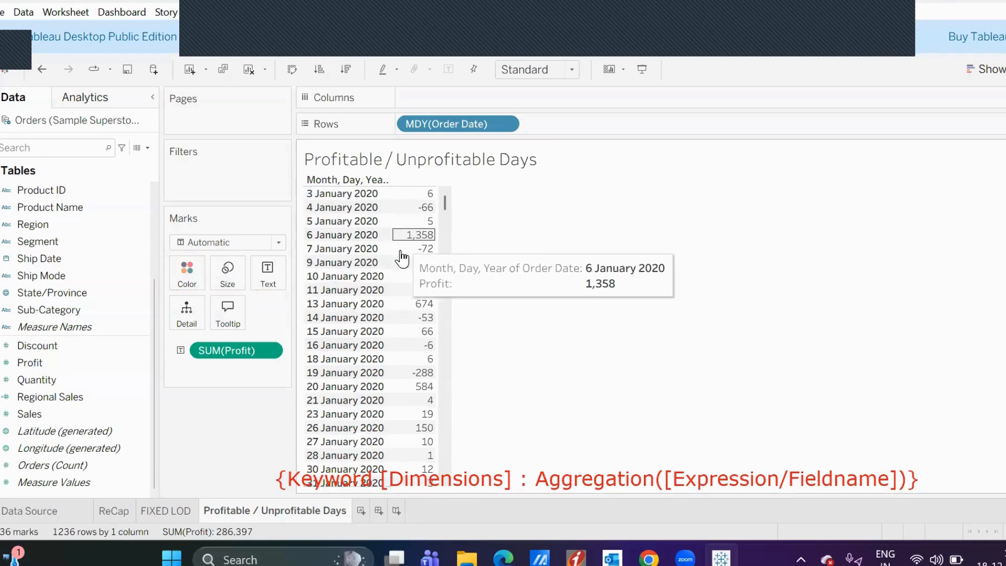
mouse_move(404, 350)
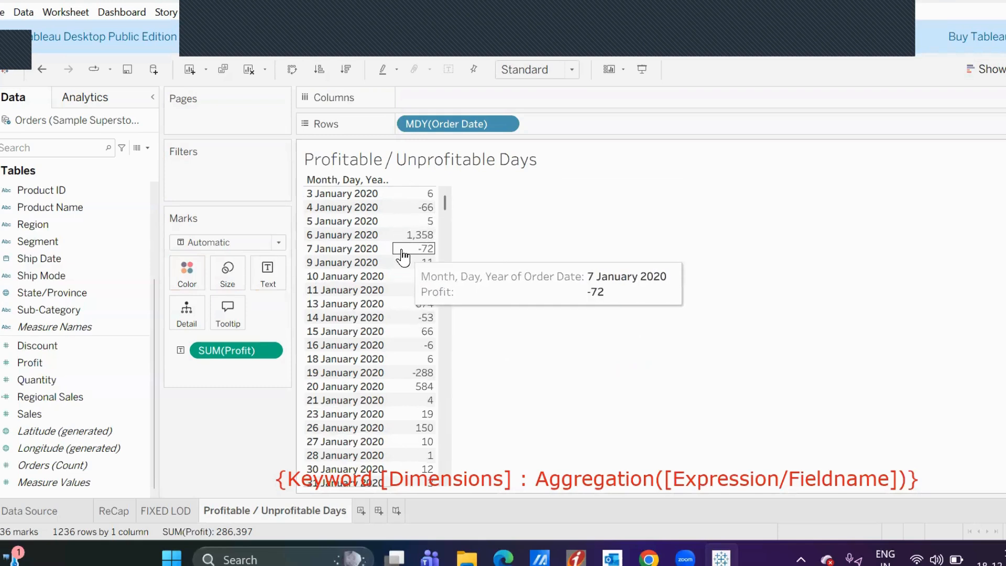
mouse_move(402, 315)
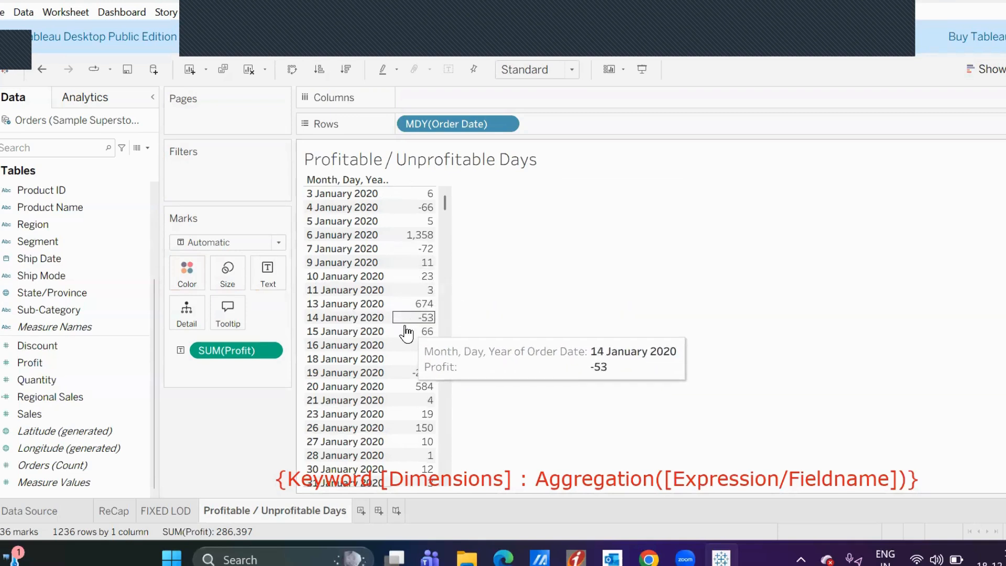
Select the profit values for 3 to 6 January 2020 together, compare them day by day, and clear the selection.
mouse_move(408, 267)
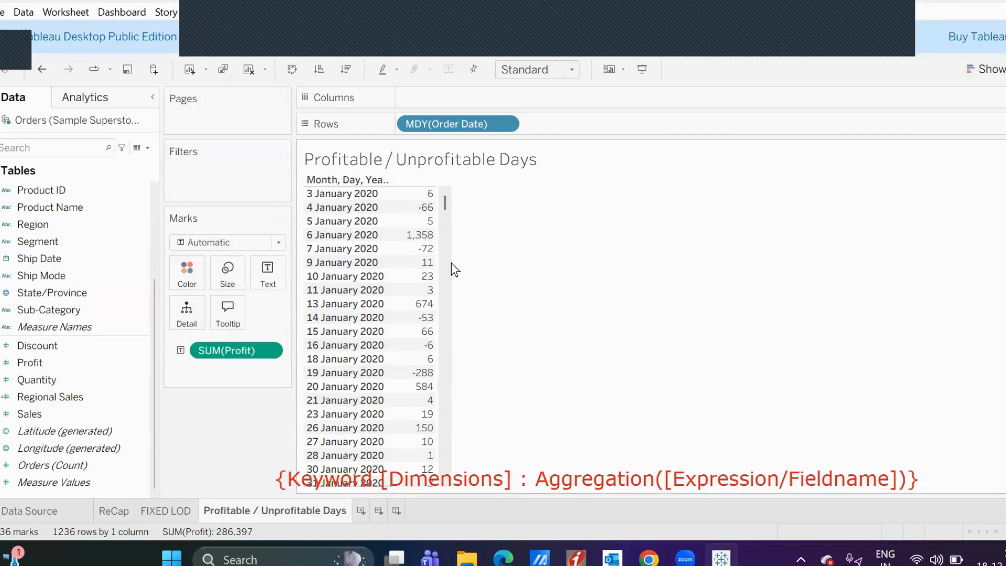
left_click(401, 194)
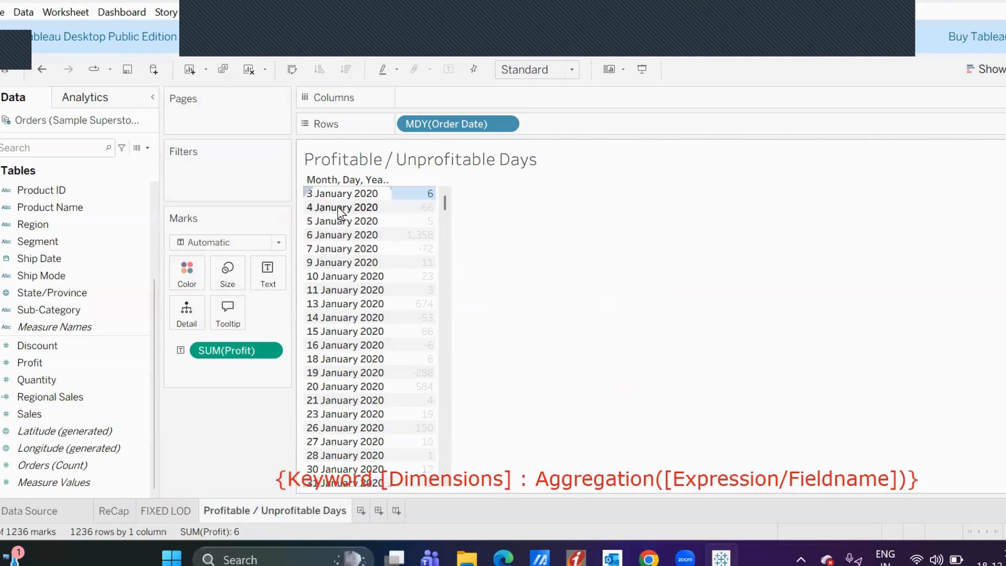
left_click(411, 207, "ctrl")
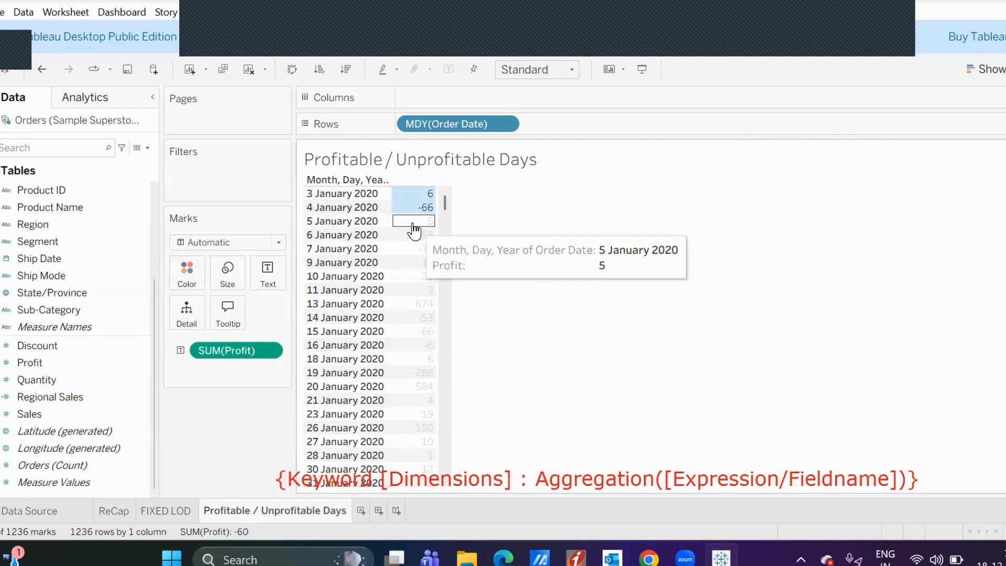
left_click(413, 221, "ctrl")
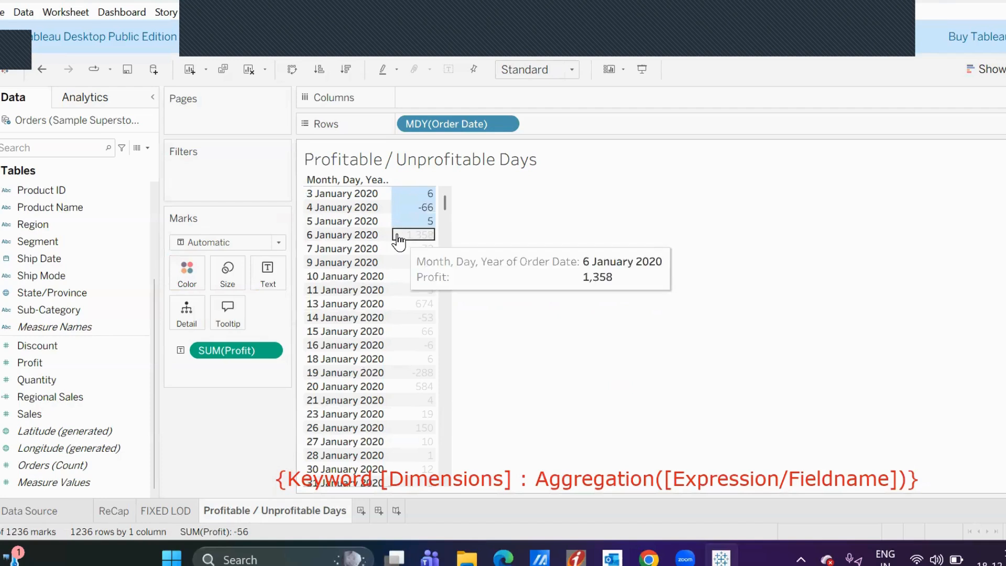
left_click(398, 237, "ctrl")
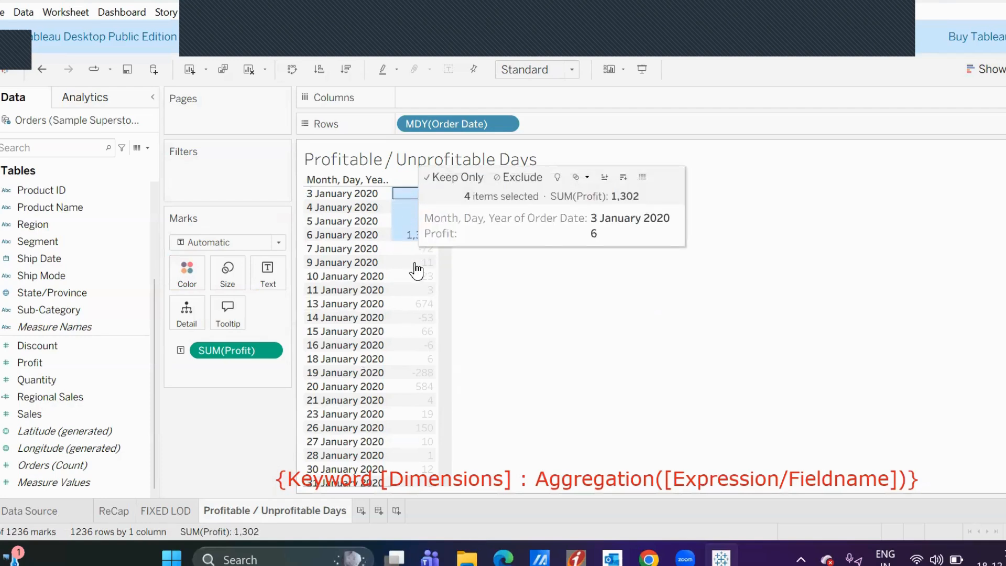
left_click(544, 288)
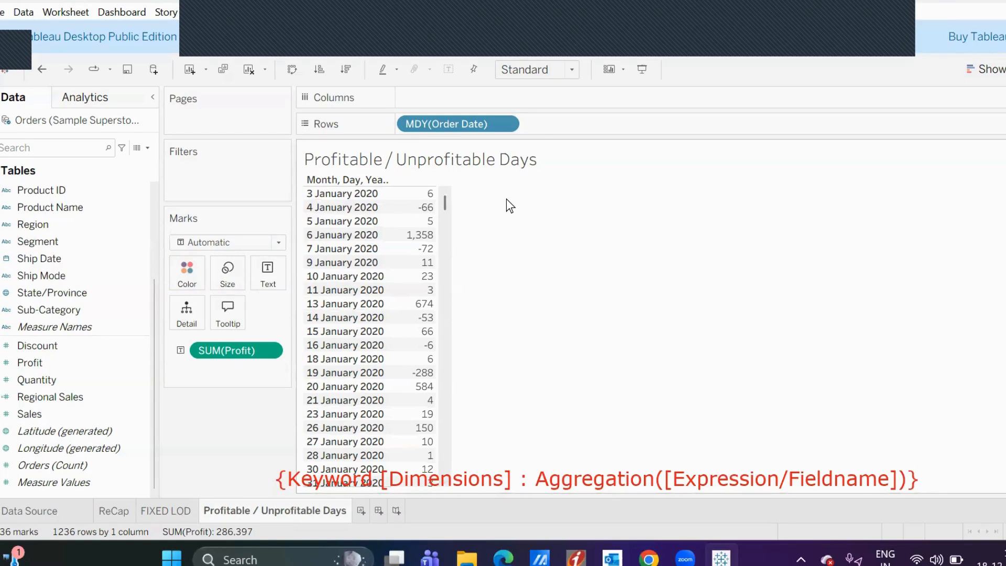
mouse_move(422, 198)
Create a new calculated field named Profit Per Day.
left_click(147, 147)
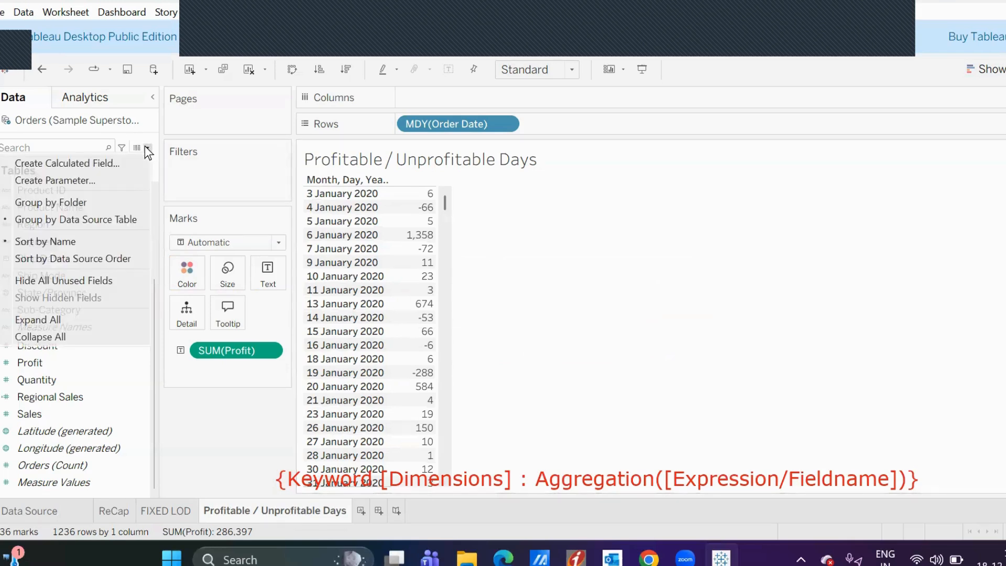
left_click(111, 163)
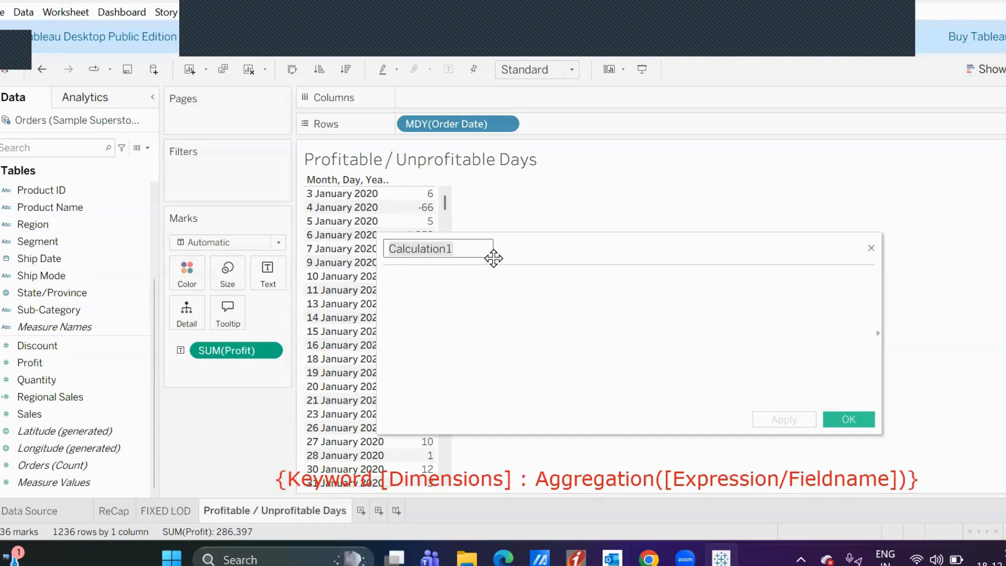
type("Profit Per Day")
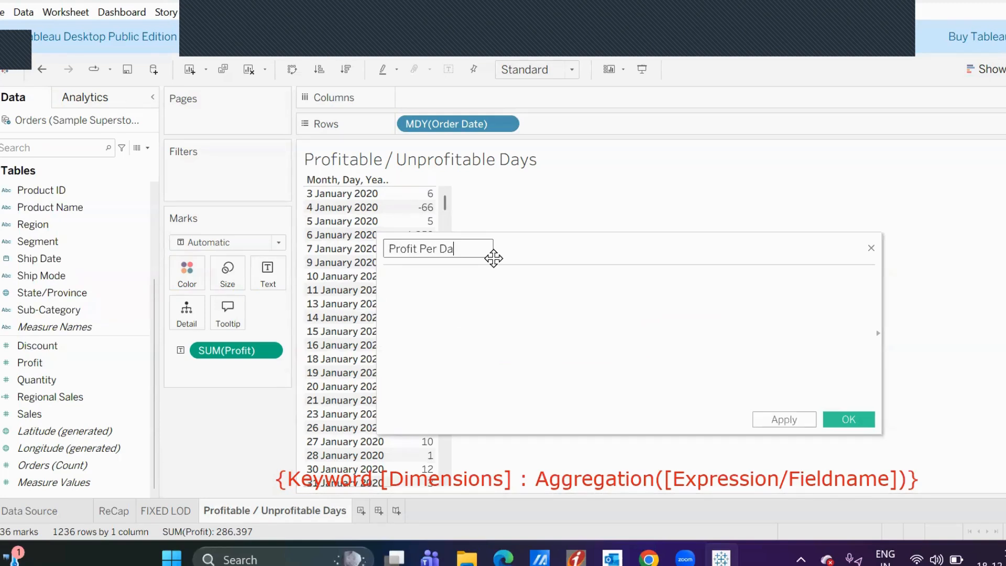
key("Tab")
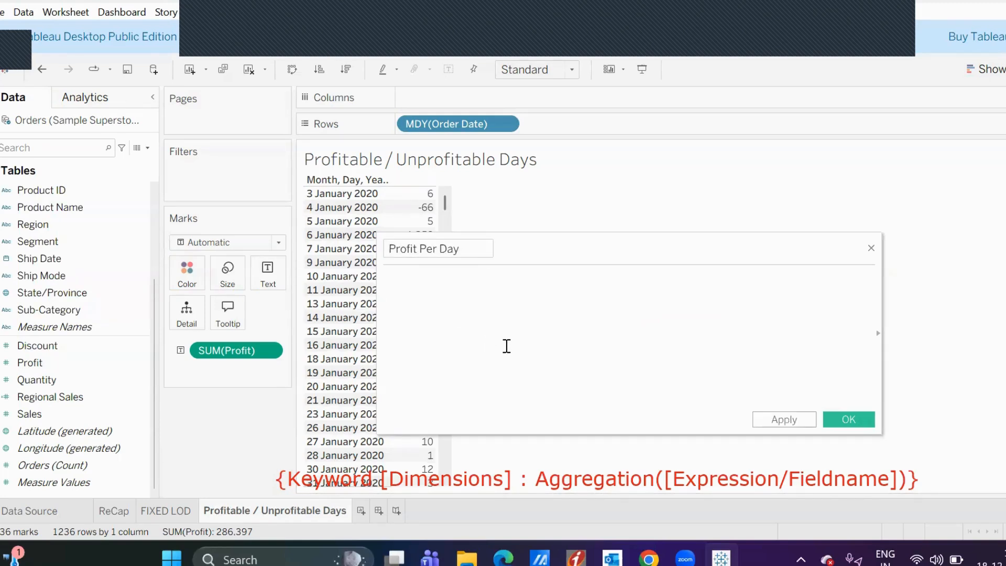
Enter the formula { FIXED [Order Date] : SUM([Profit]) } for the Profit Per Day field.
type("{ FIXED order")
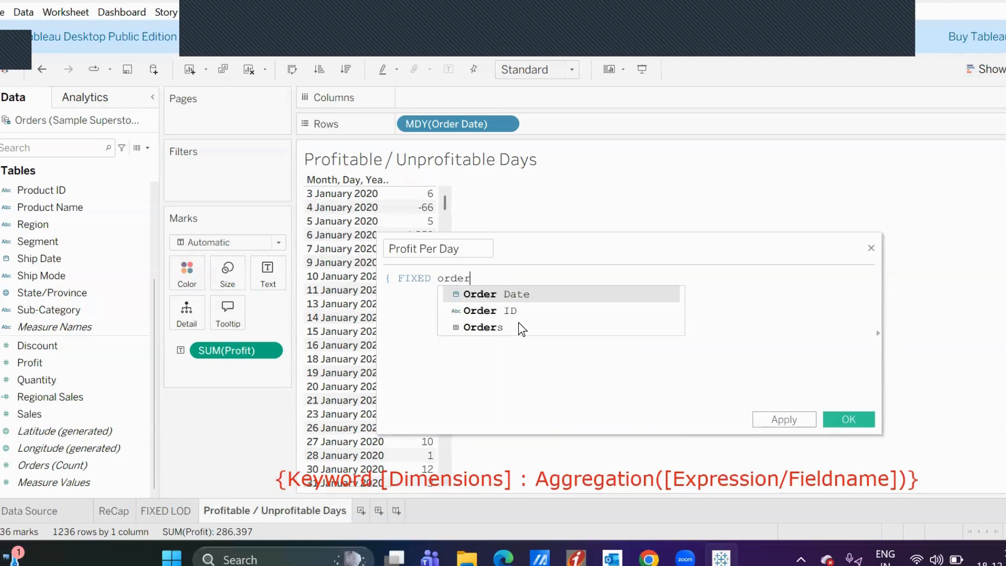
key("Return")
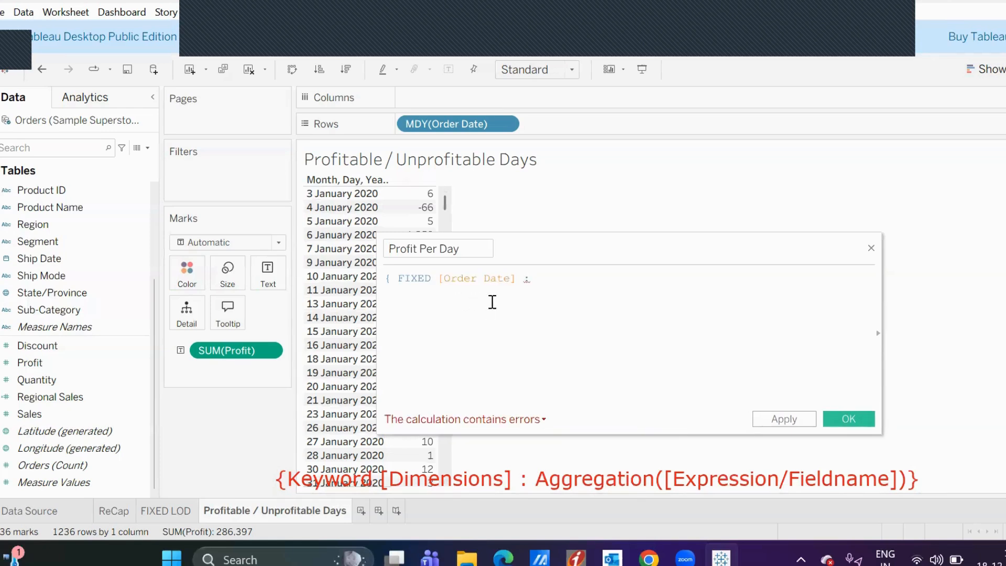
type(": sum")
key("Return")
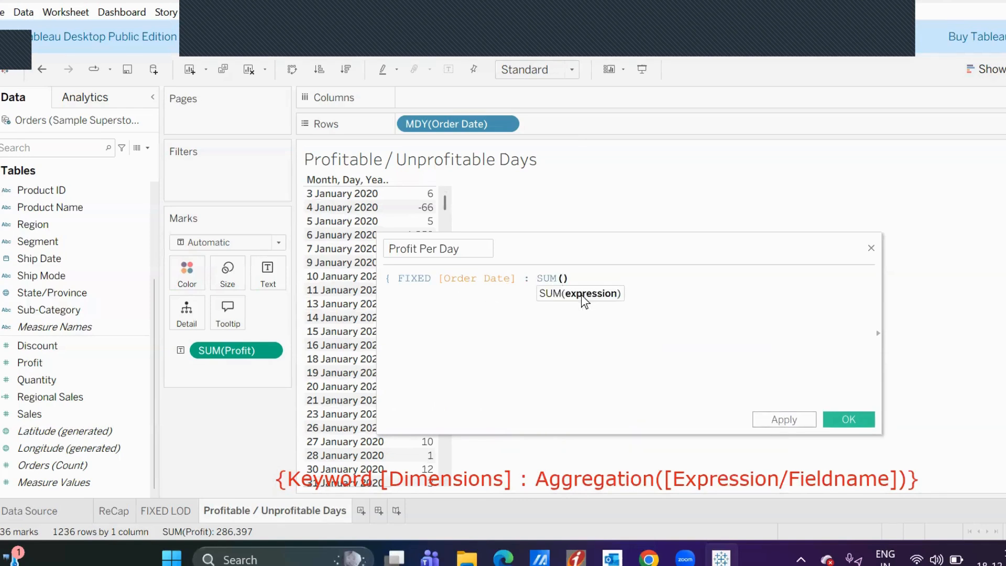
type("[profi")
key("Return")
key("End")
type("}")
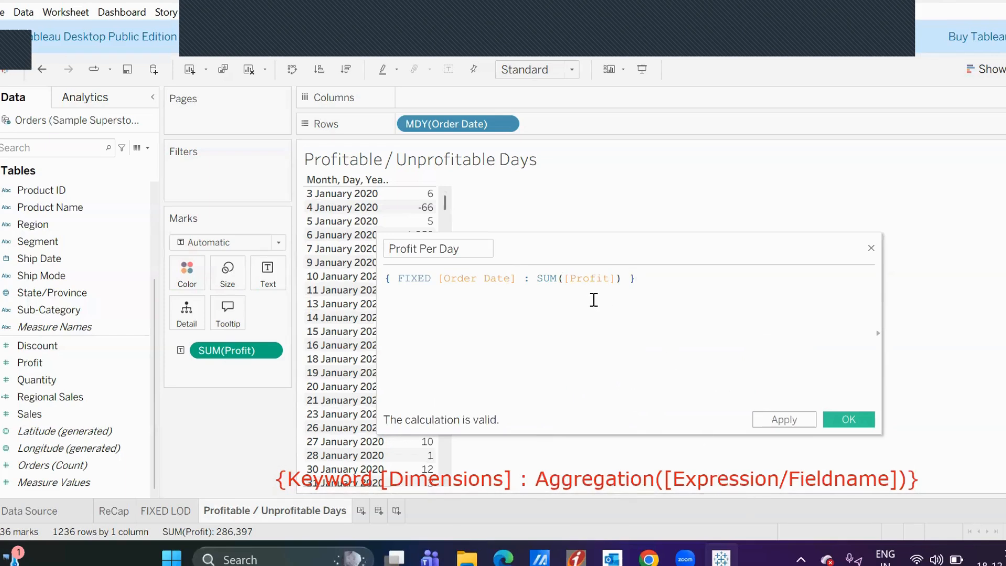
Move the calculation editor clear of the daily profit table, review the name and formula, and save the Profit Per Day field.
left_click_drag(664, 279, 355, 273)
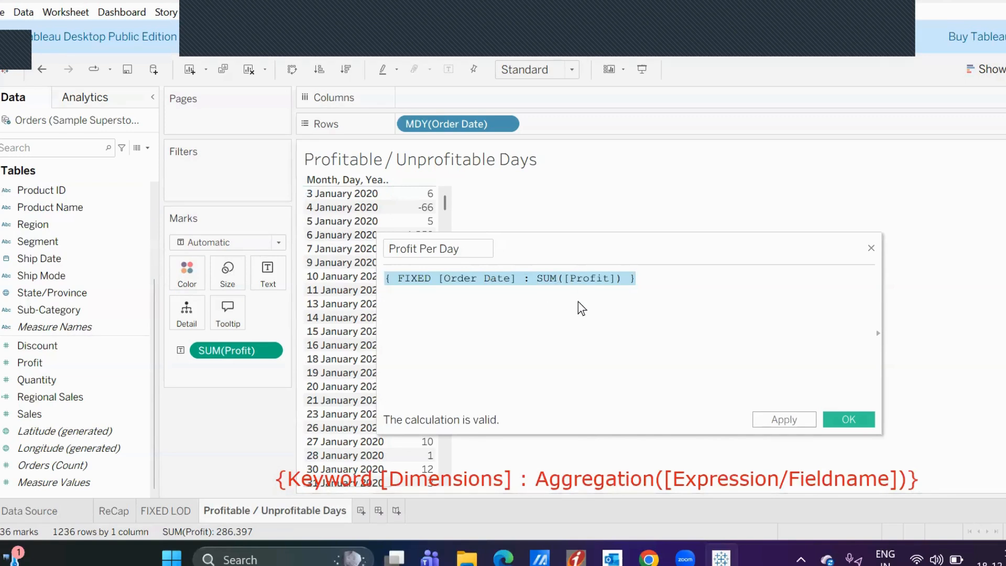
left_click_drag(462, 248, 384, 248)
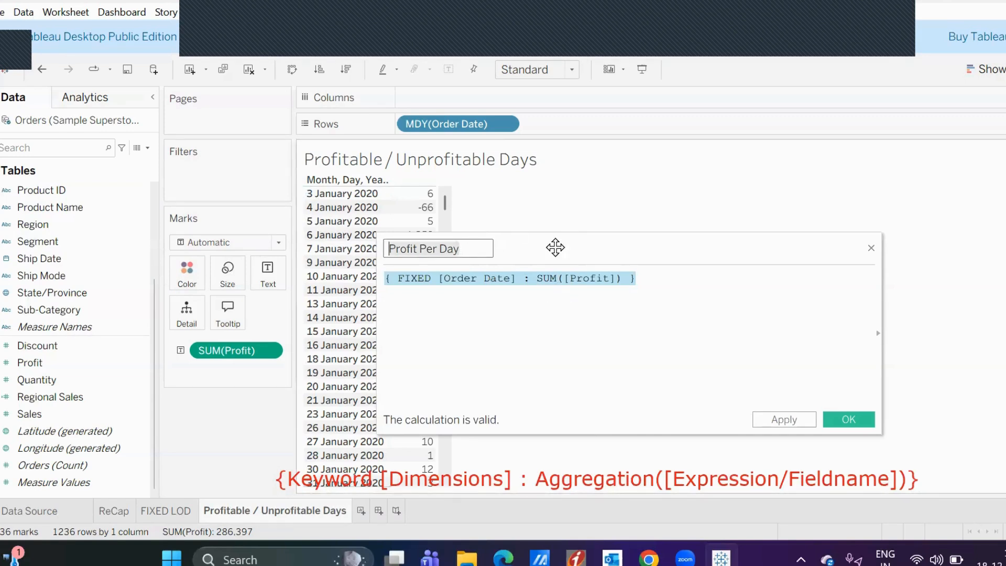
left_click_drag(555, 248, 711, 200)
left_click(656, 274)
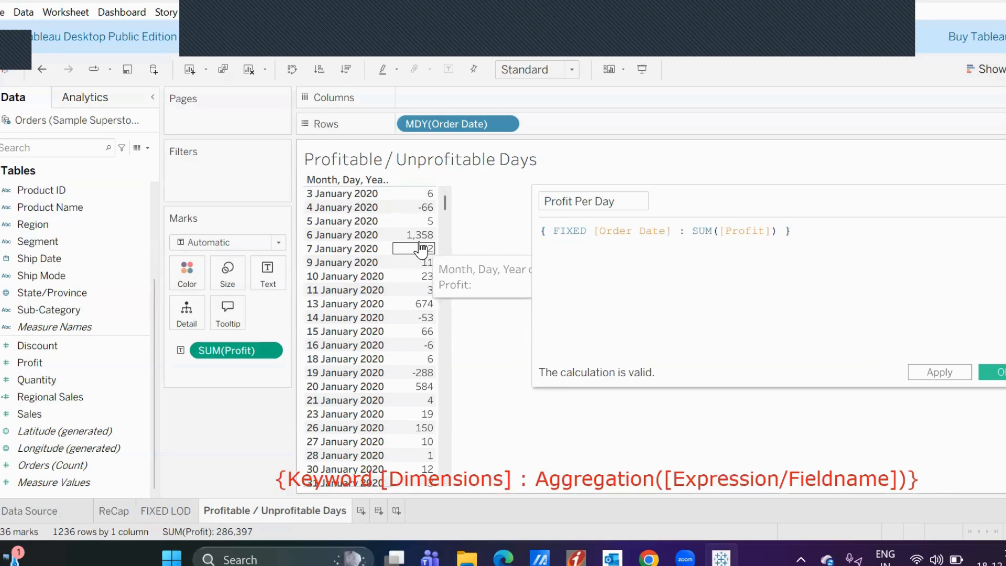
left_click_drag(618, 202, 526, 212)
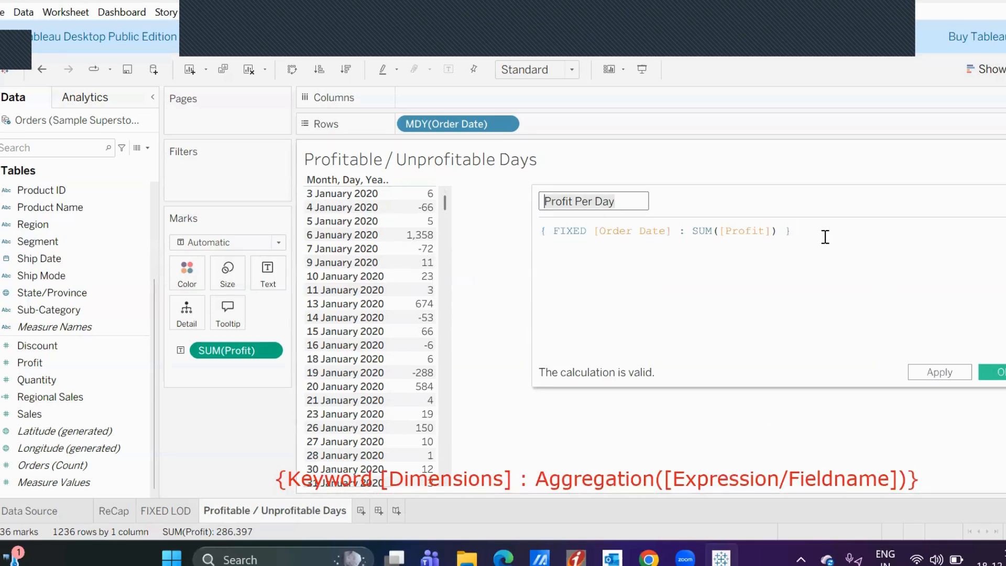
left_click_drag(823, 233, 523, 234)
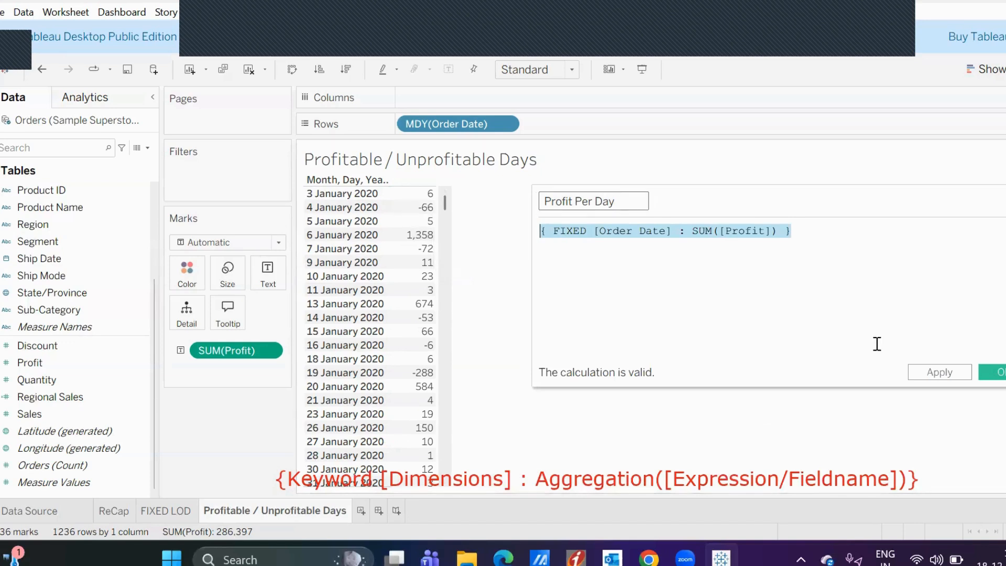
left_click(990, 372)
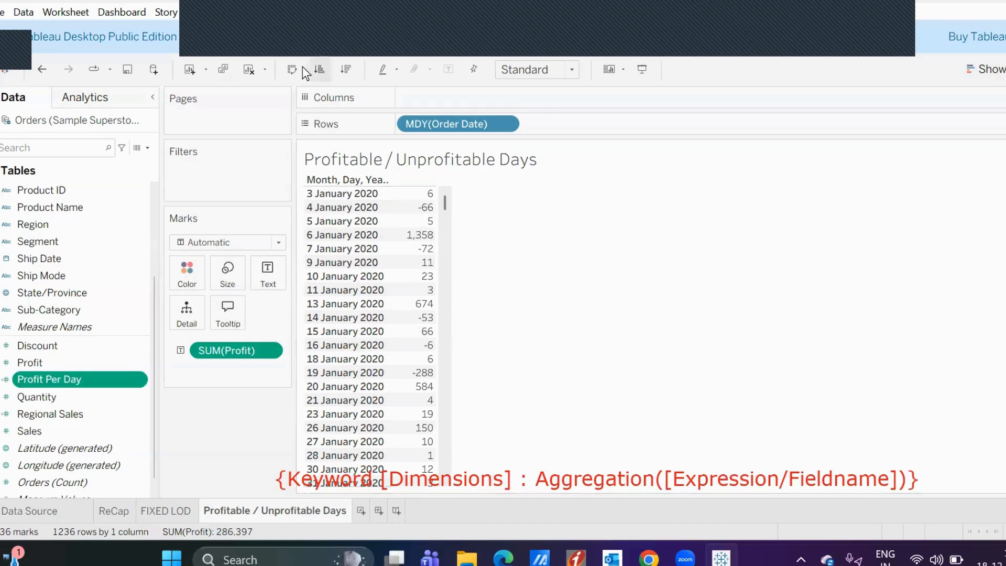
Clear the worksheet of all fields and take a brief look at the Orders source data.
left_click(249, 69)
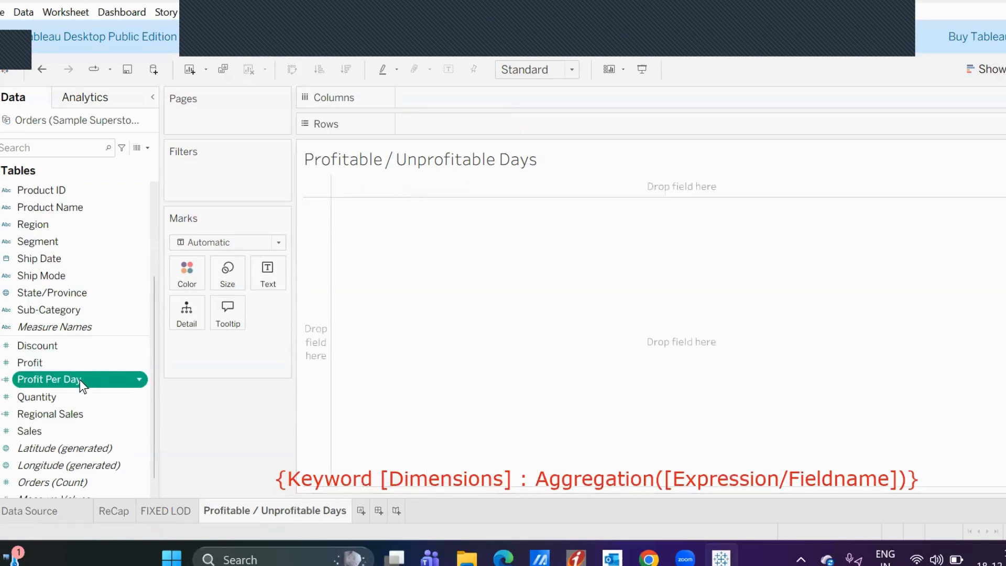
left_click(137, 148)
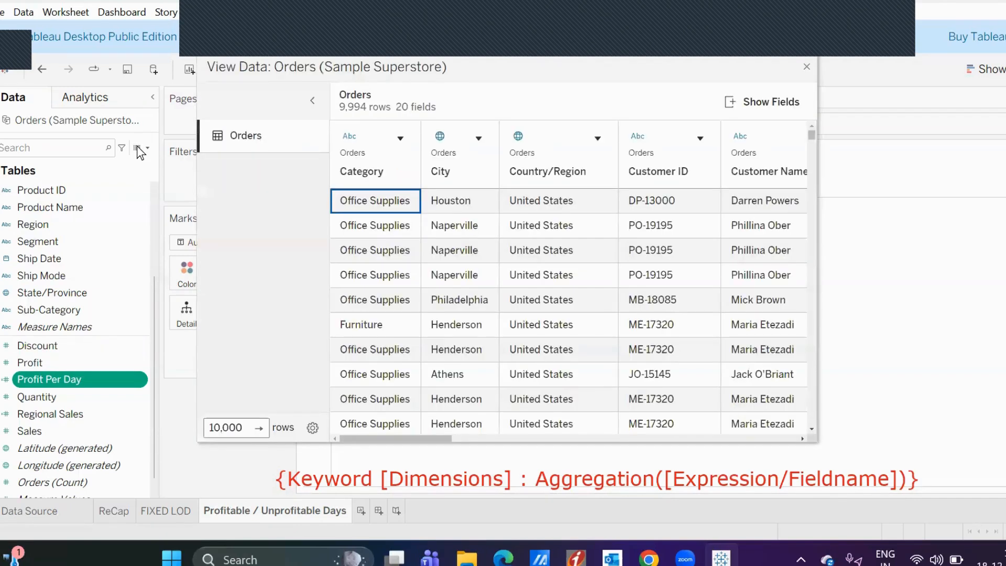
left_click(806, 67)
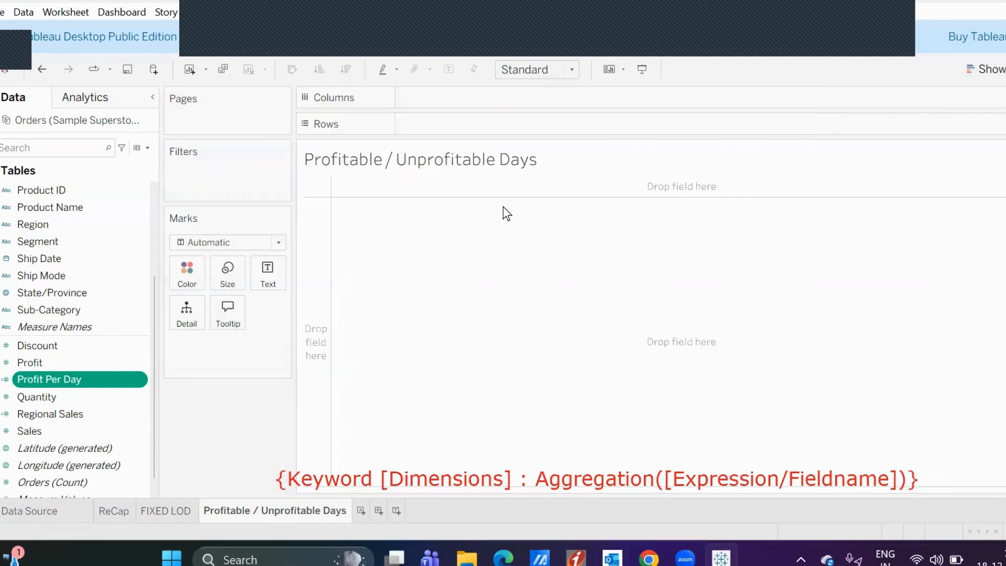
left_click(48, 378)
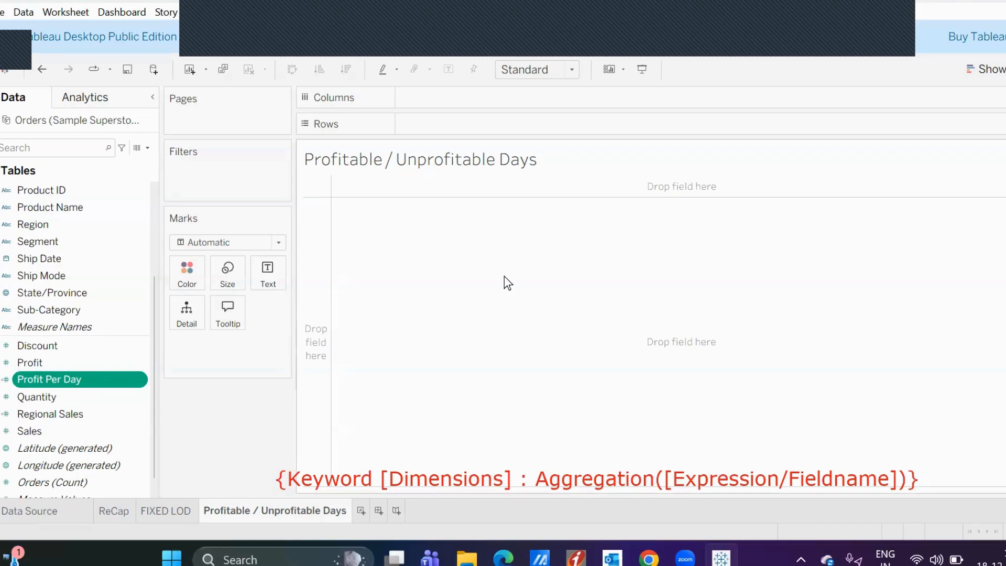
Create a second calculated field named Profit/Loss and move its editor fully into view.
left_click(148, 147)
left_click(111, 160)
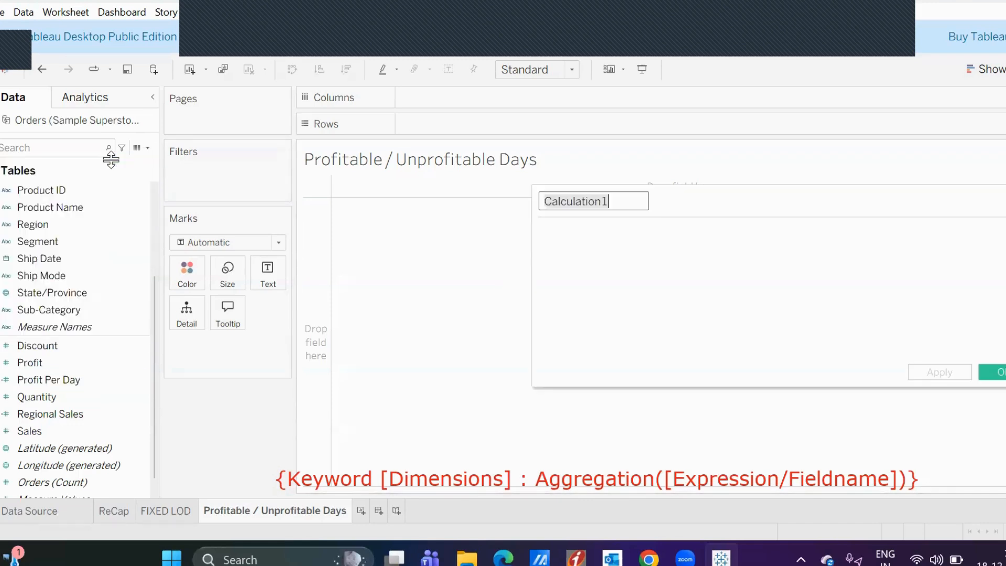
type("Pro")
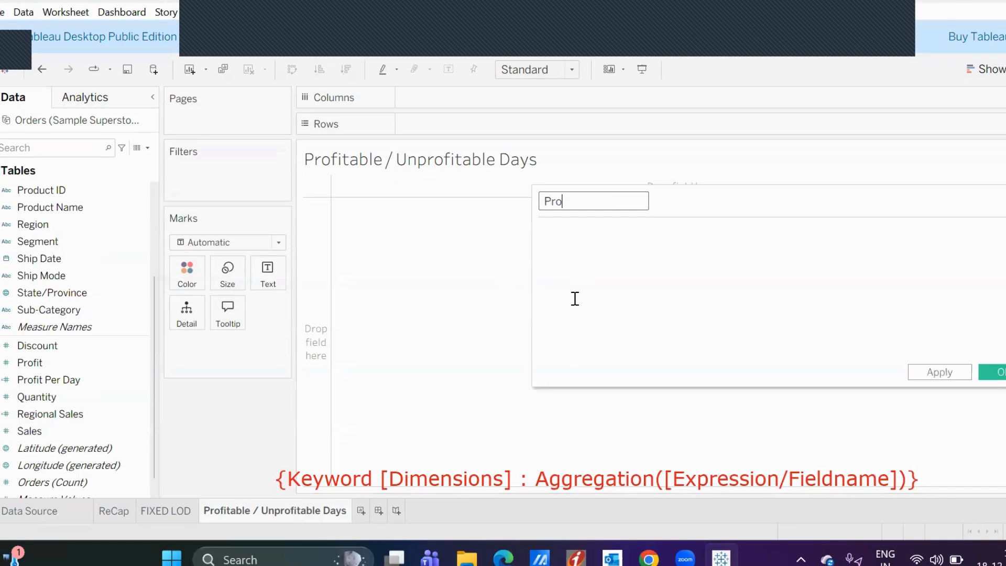
type("fit/Loss")
left_click(574, 298)
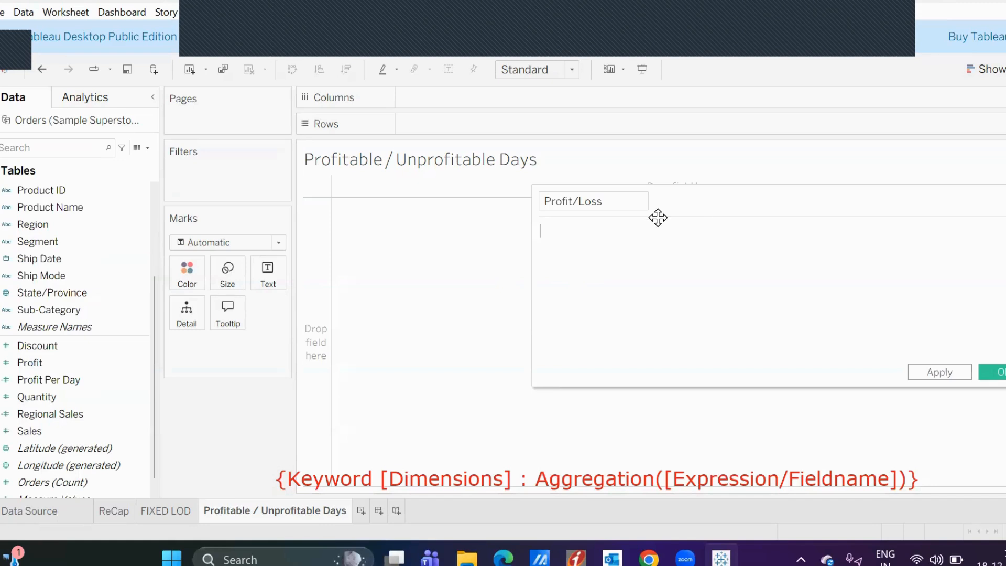
left_click_drag(658, 215, 475, 273)
Begin the Profit/Loss formula with IF [Profit Per Day] > 0 THEN "Profit".
type("if pro")
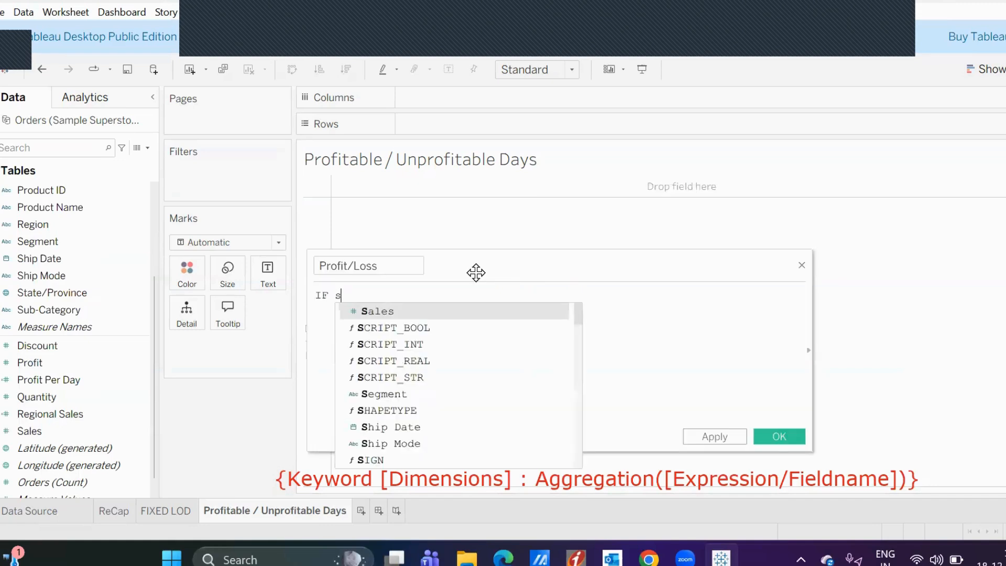
key("Down")
key("Down")
key("Down")
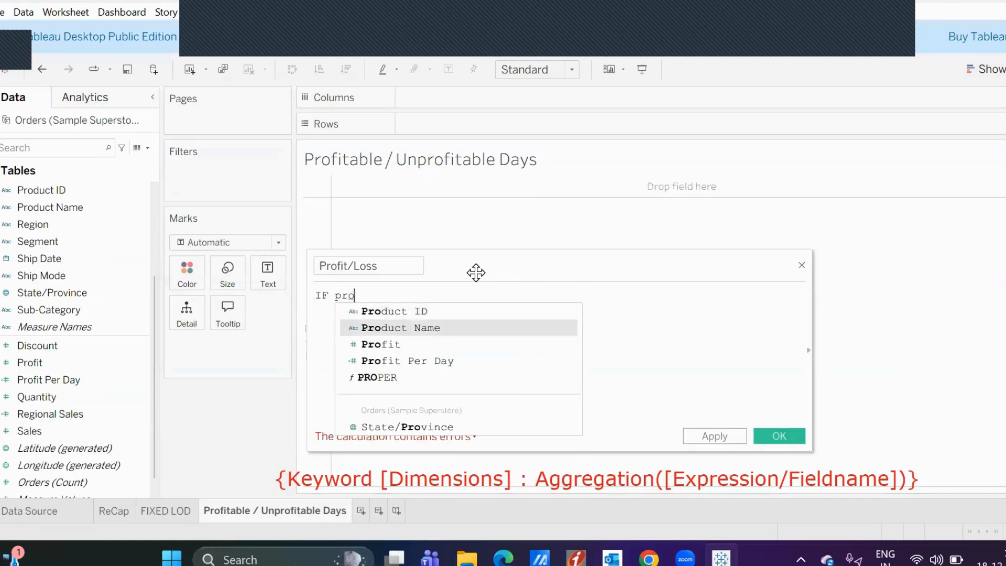
key("Return")
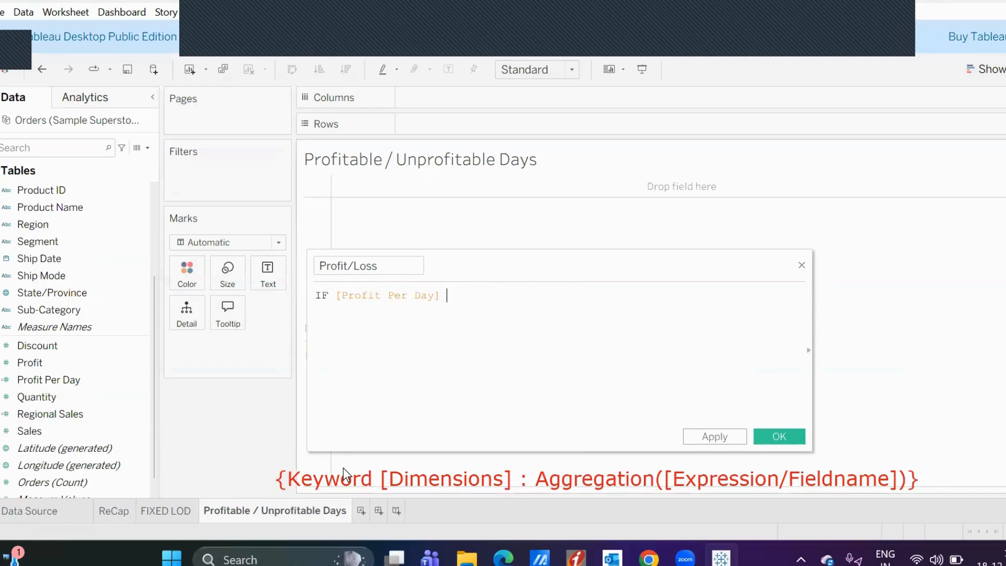
type("> 0 THEN \"")
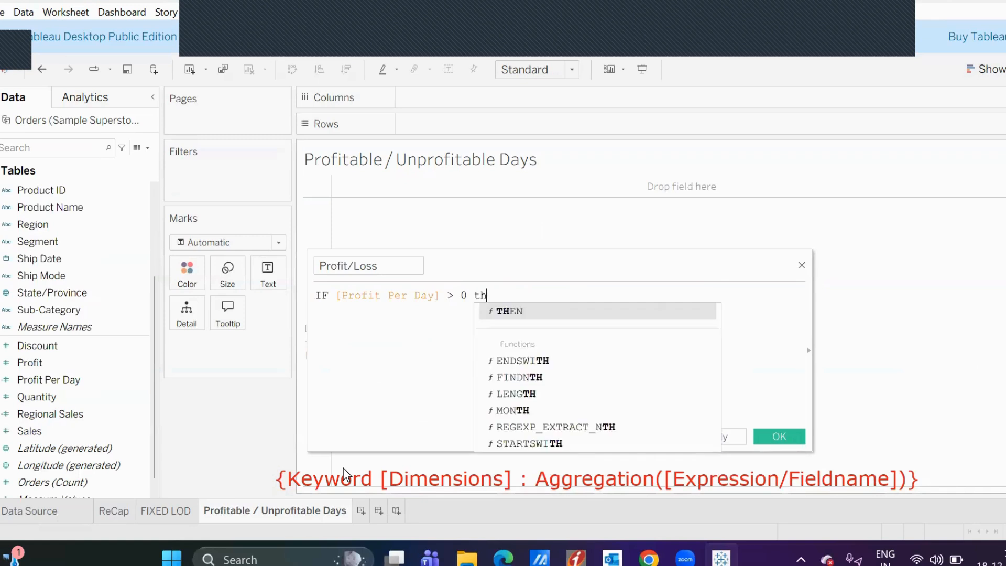
type("Profit\"")
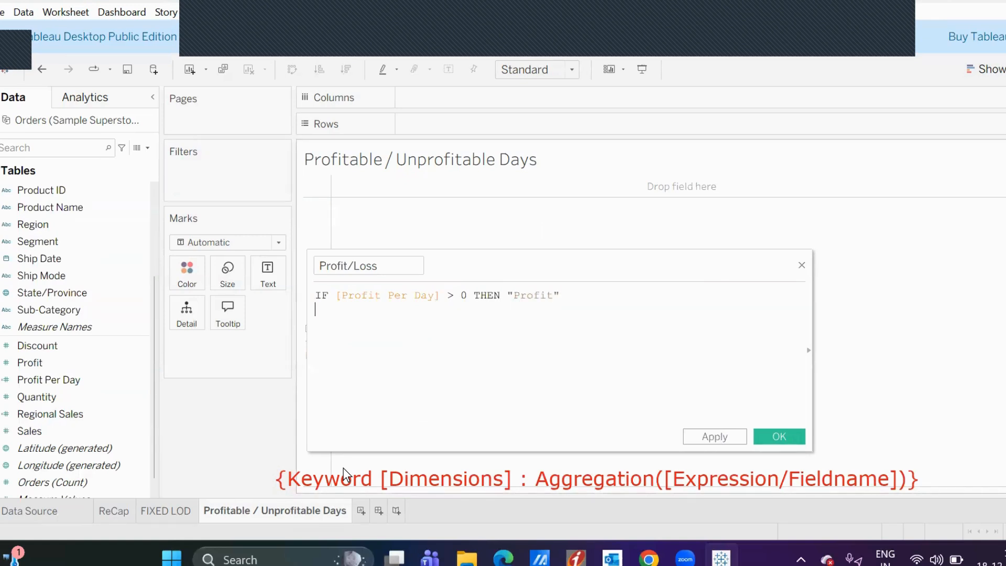
Complete the Profit/Loss formula with ELSE "Loss" and END on separate lines, and save the field.
key("Return")
type("ELSE \"Loss\"")
key("Return")
type("END")
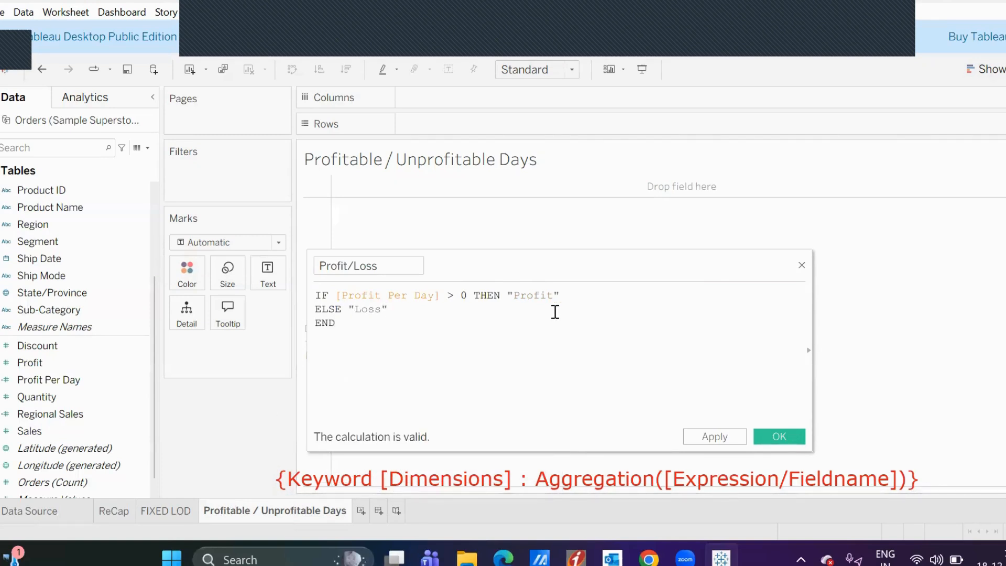
left_click(770, 435)
Place the Profit/Loss field on Rows of the Profitable / Unprofitable Days sheet.
left_click_drag(327, 146, 444, 123)
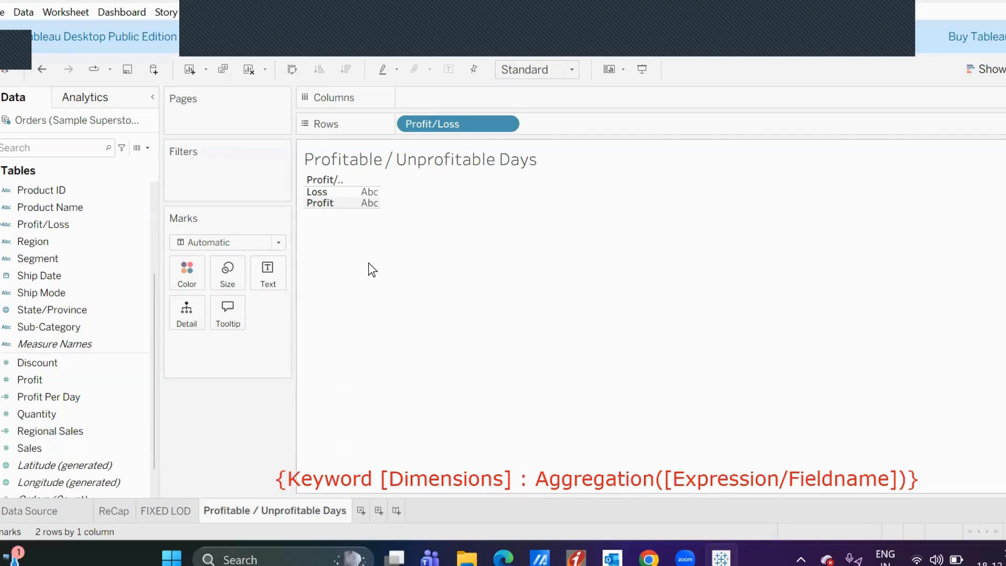
mouse_move(370, 198)
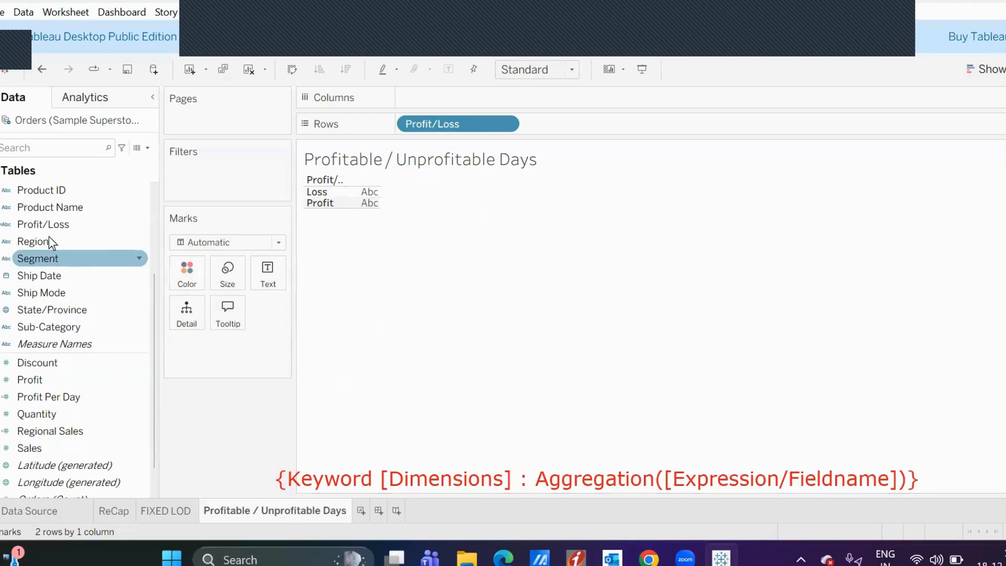
Show Order Date as the text label in the Profit/Loss table and aggregate it as Count (Distinct).
scroll(46, 233, "up", 4)
left_click_drag(32, 274, 248, 272)
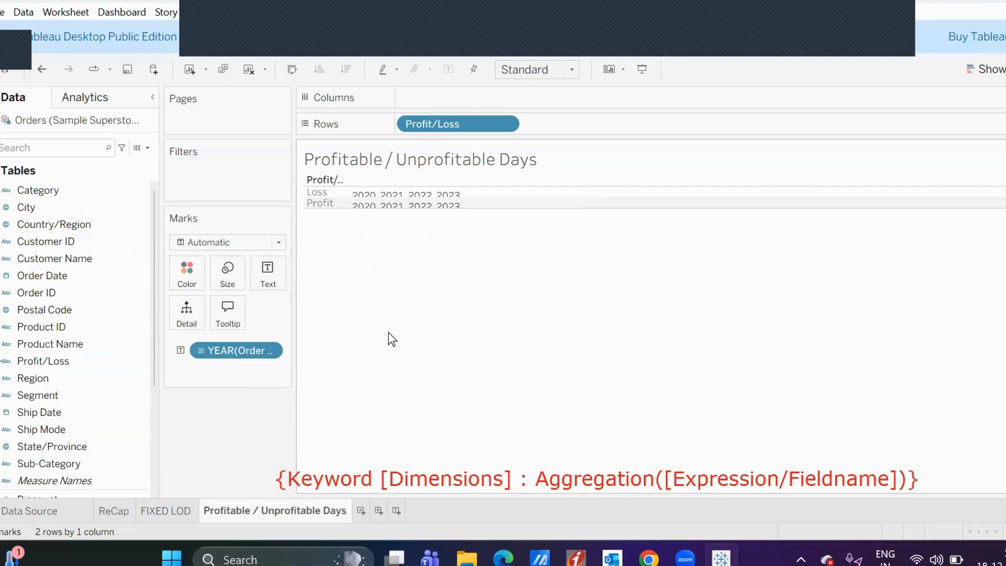
left_click(266, 350)
mouse_move(302, 495)
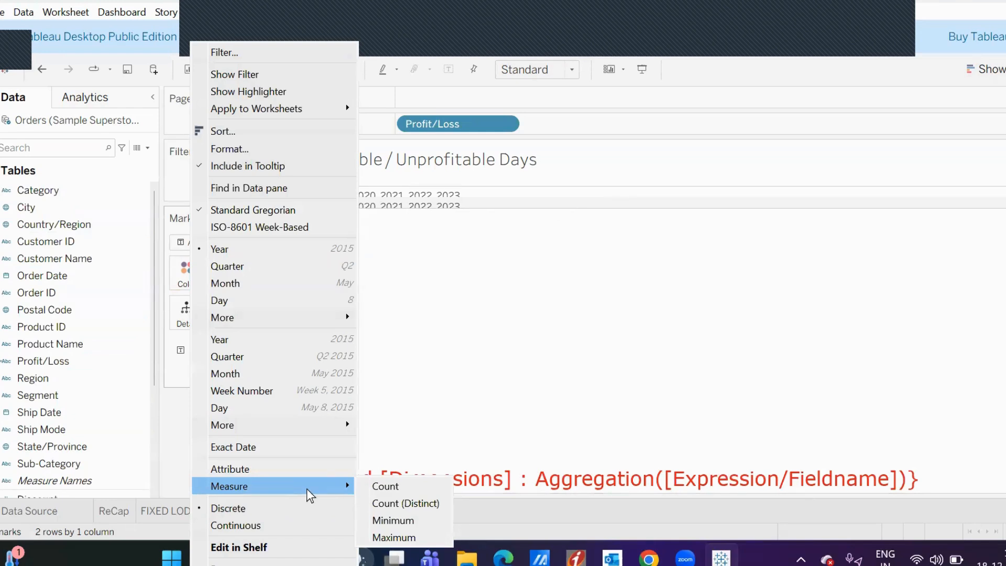
left_click(433, 504)
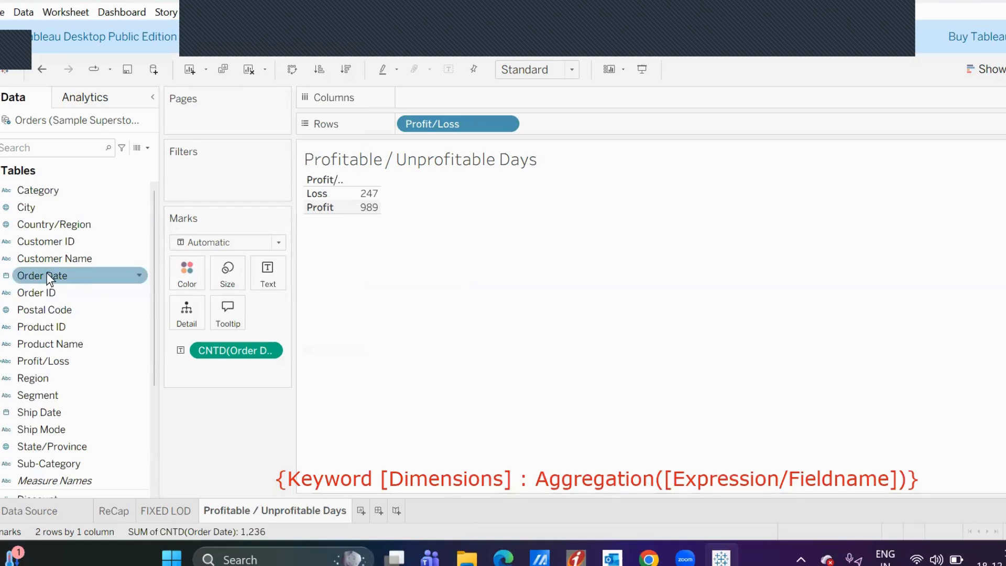
Break the day counts down by year of Order Date on Rows, and add subtotals and a column grand total.
left_click_drag(45, 276, 569, 120)
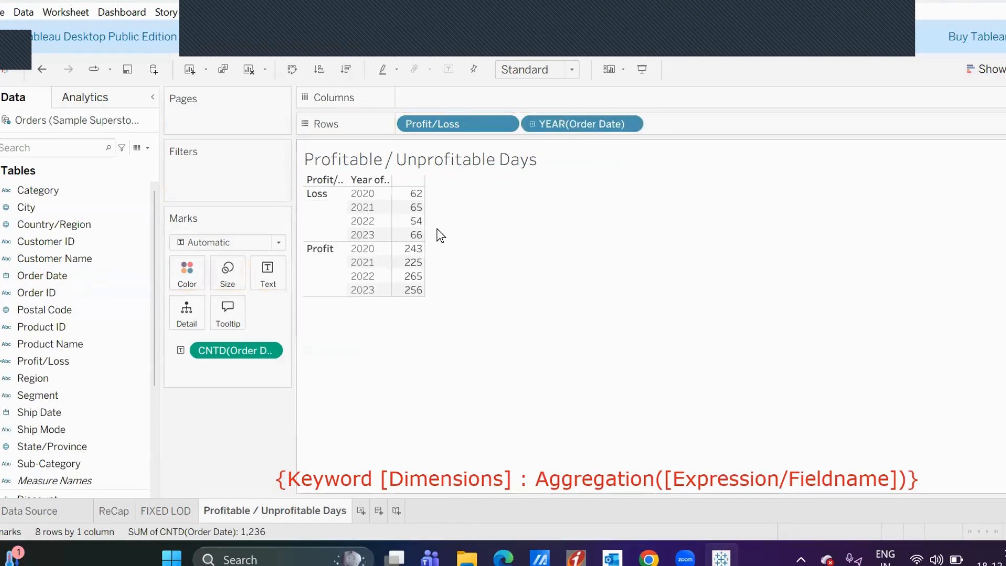
mouse_move(417, 222)
left_click(86, 98)
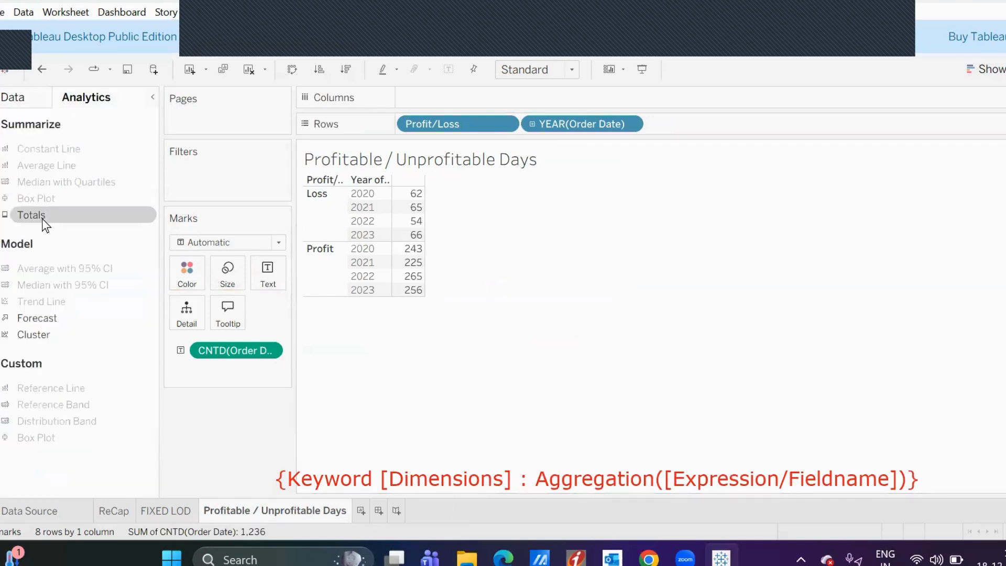
left_click_drag(42, 218, 418, 199)
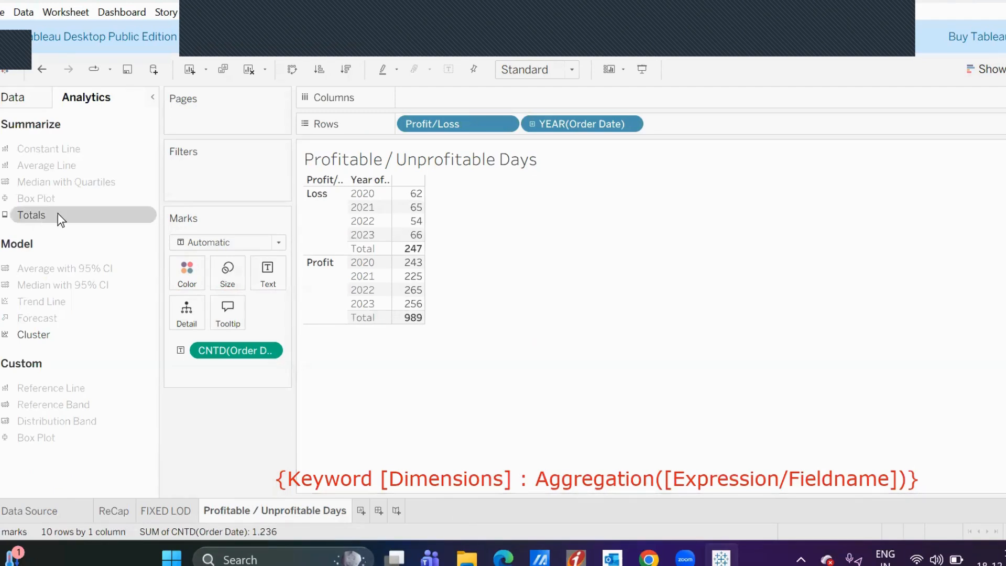
left_click_drag(58, 212, 505, 200)
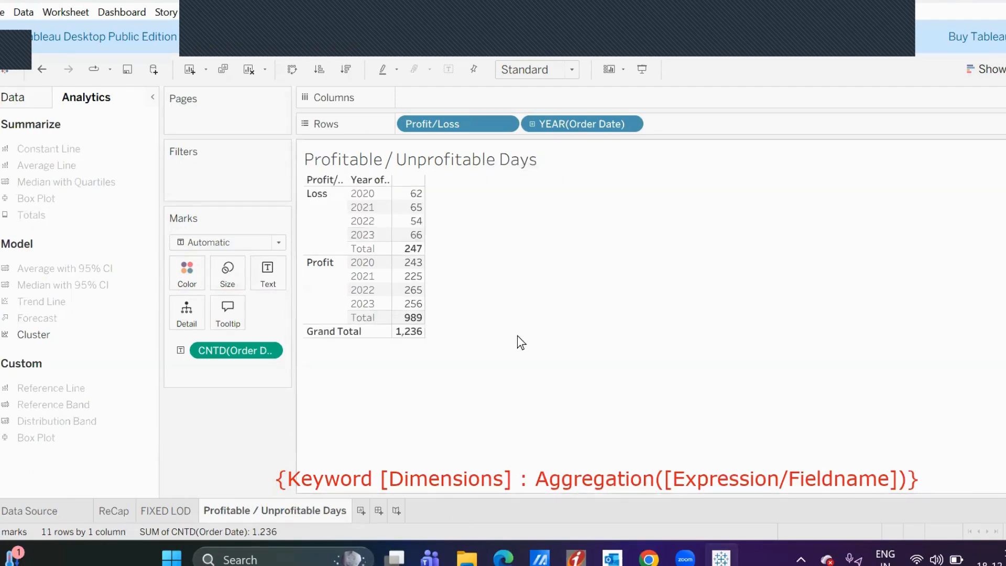